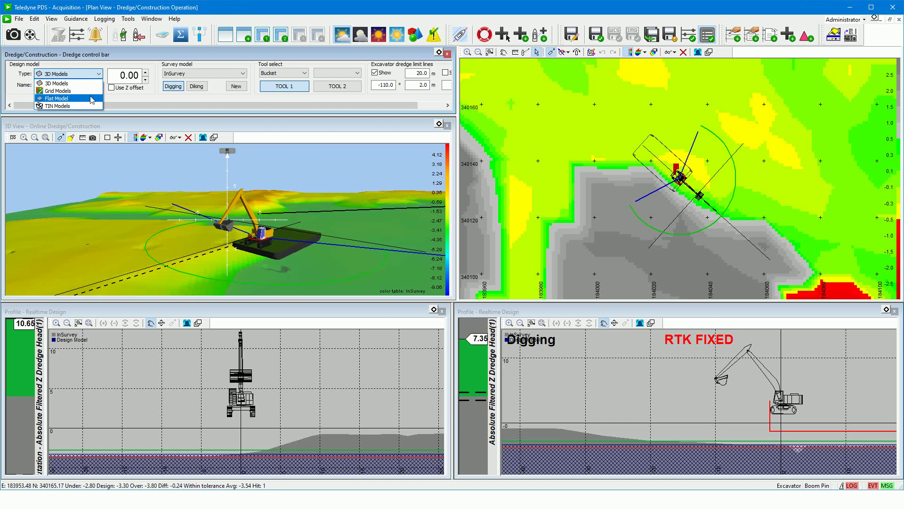
Try a Flat Model design at fixed level 1.00, and restore the 3D Models type with Design Model selected
left_click(93, 98)
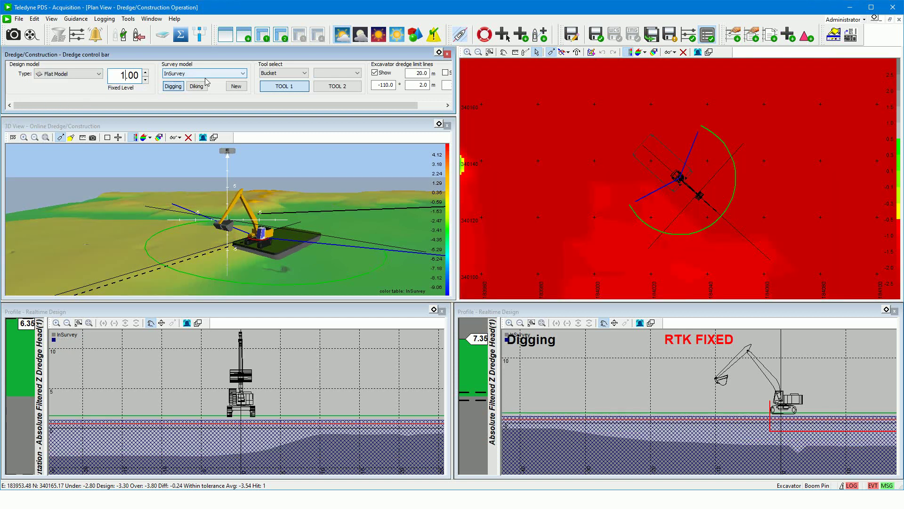
left_click(242, 74)
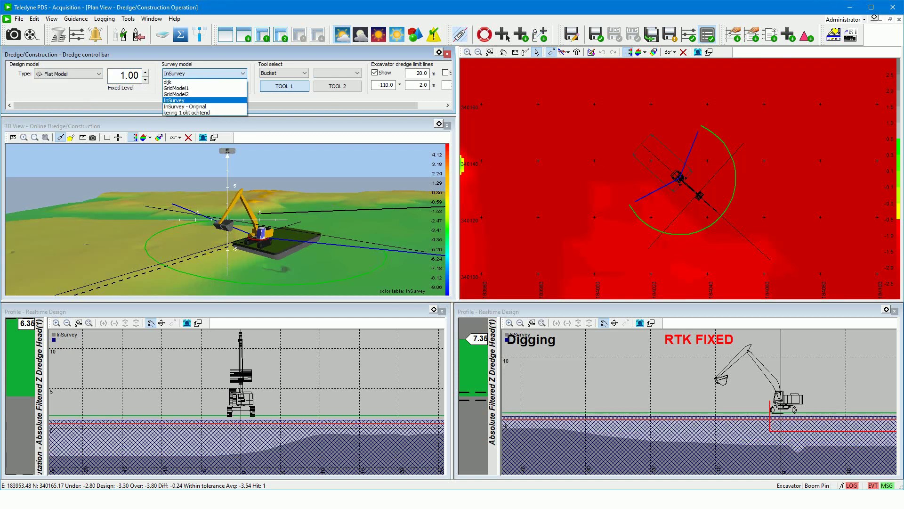
left_click(99, 74)
left_click(66, 92)
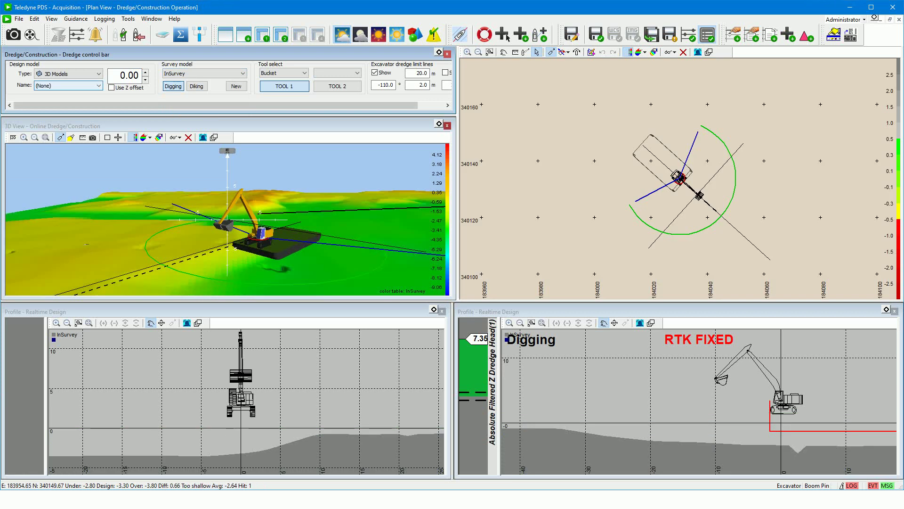
left_click(99, 86)
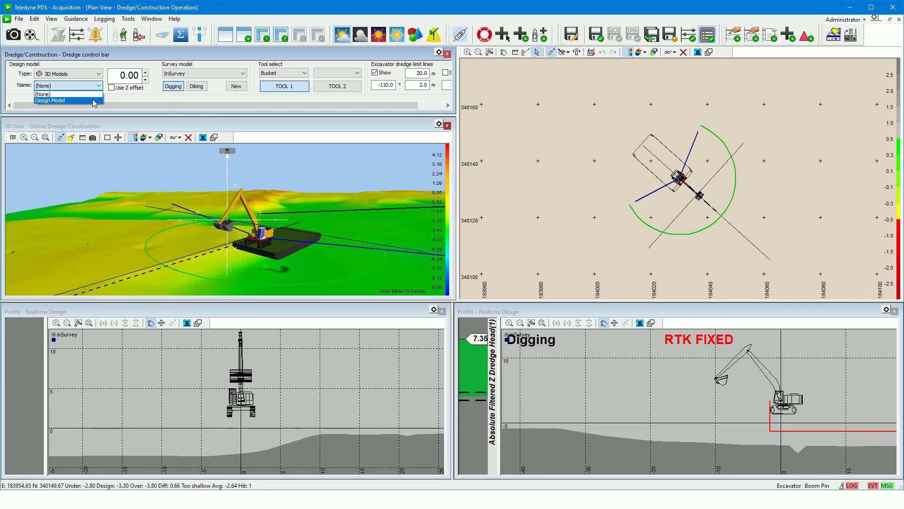
left_click(94, 100)
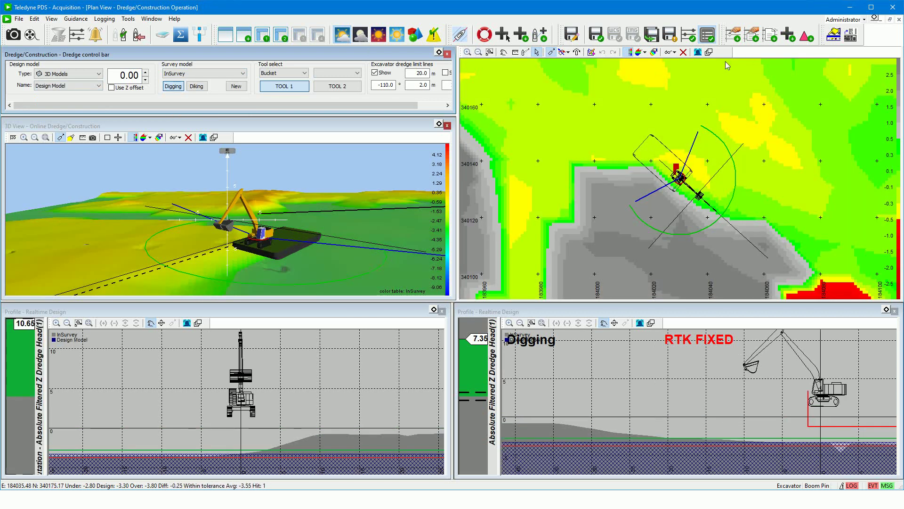
In the plan view's InSurvey coverage settings, apply Difference coloring, view Grid model coloring, and reapply Dredge Tolerance
left_click(654, 52)
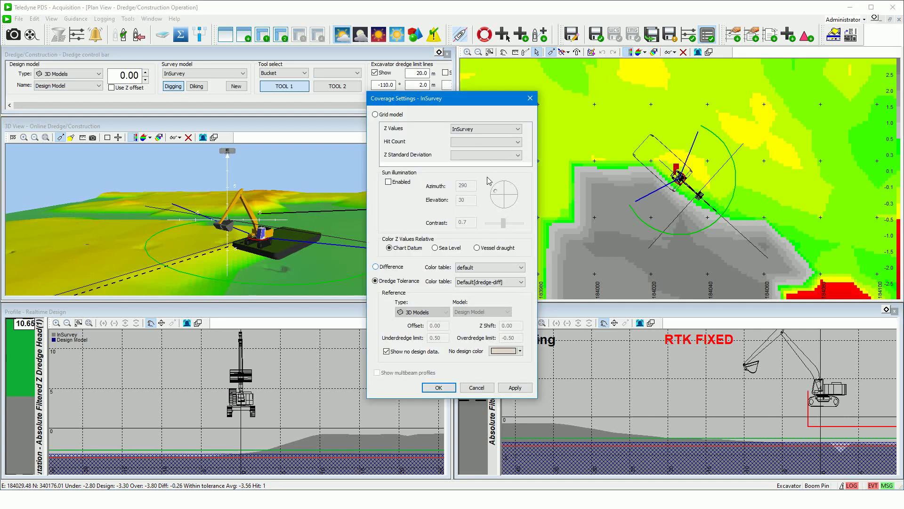
left_click(379, 268)
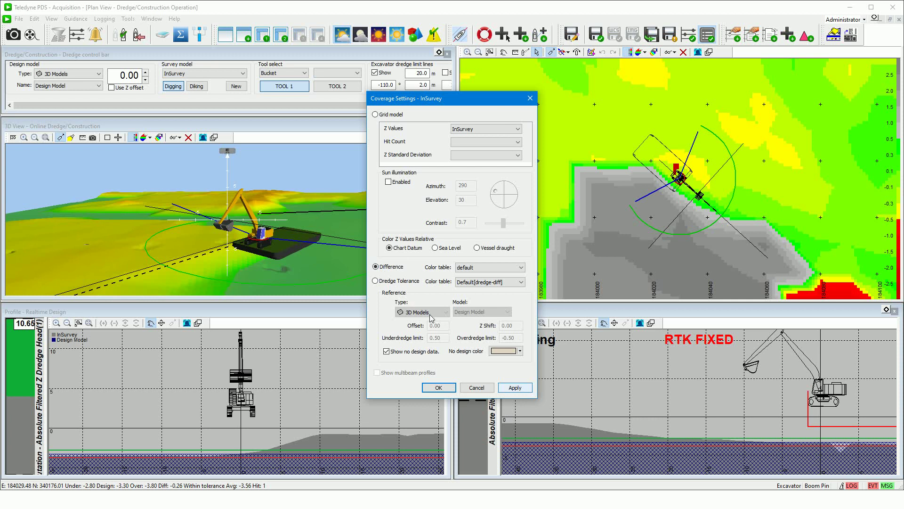
left_click(515, 388)
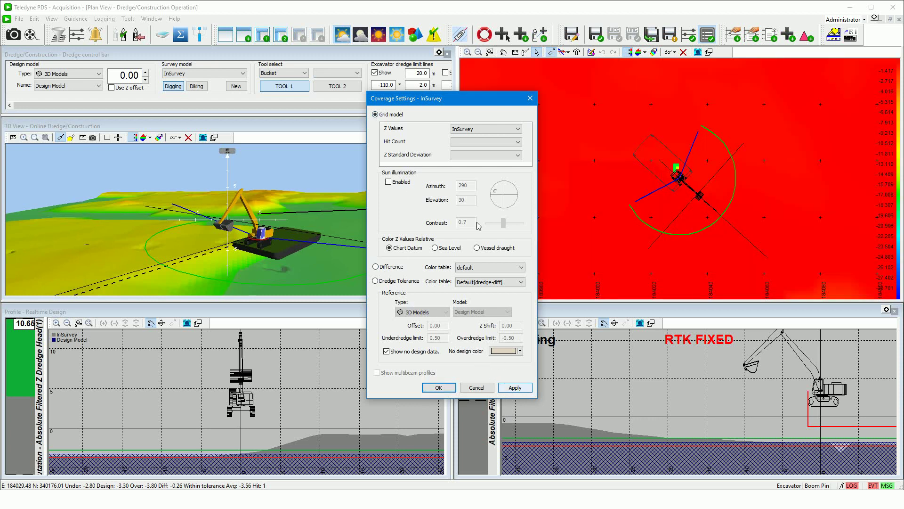
left_click(376, 281)
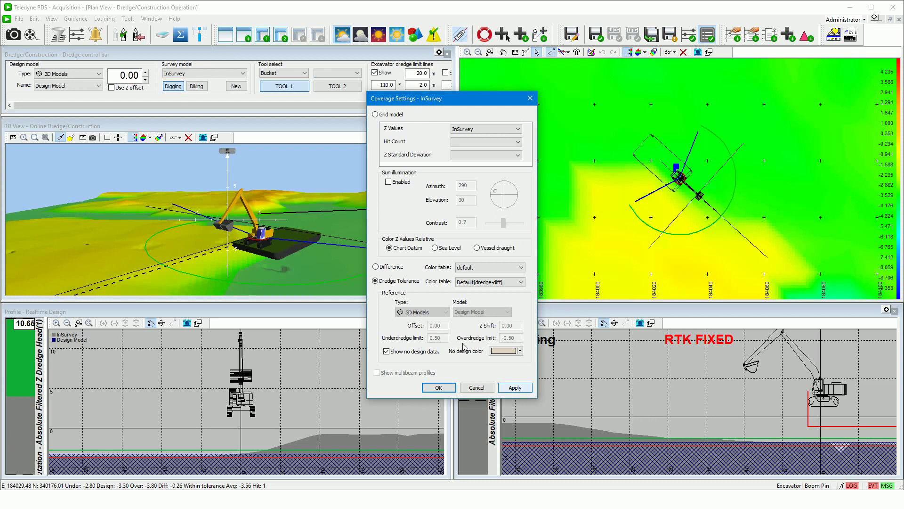
left_click(515, 388)
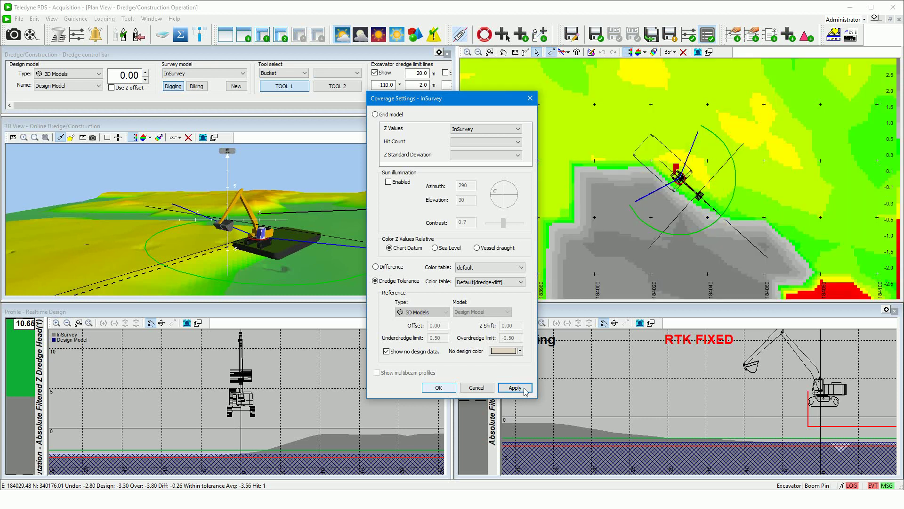
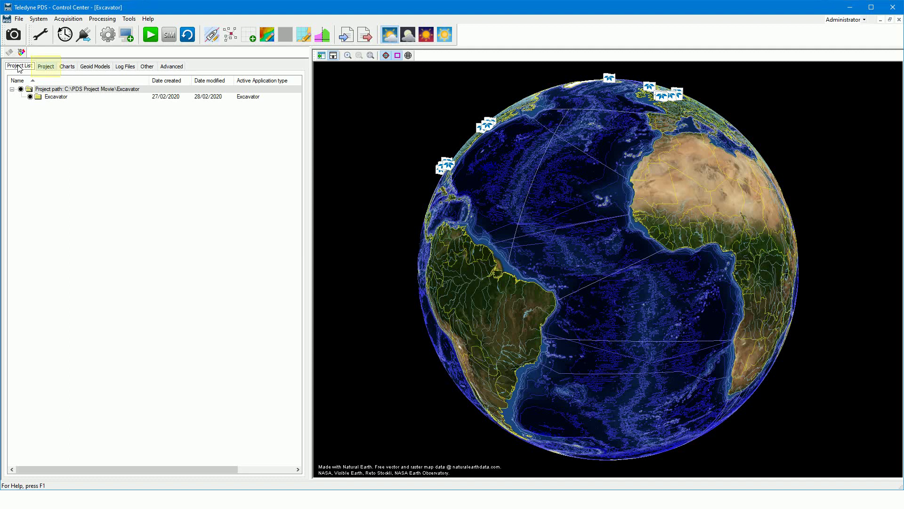
Copy dijk.dtm and kering 1 okt ochtend.dtm from the grid models folder into the Excavator project's Grid Models in the PDS Control Center
left_click(46, 67)
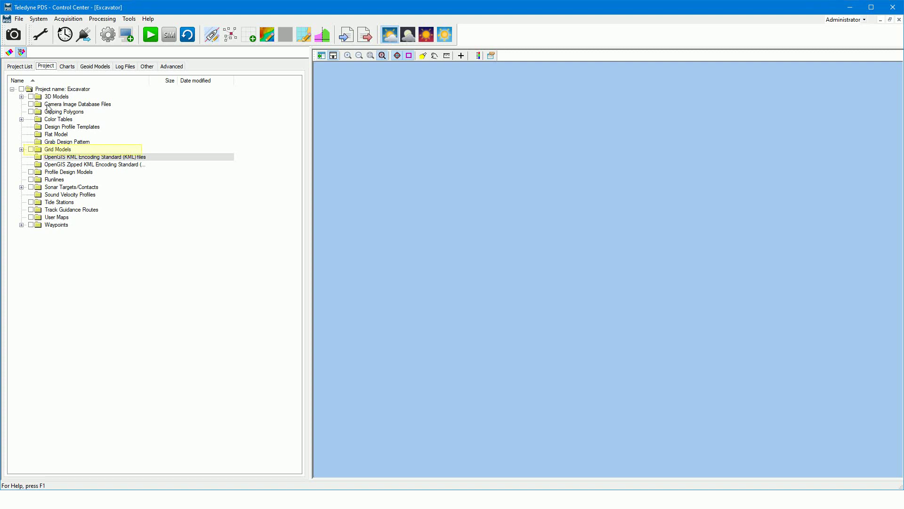
double_click(50, 150)
key("alt+Tab")
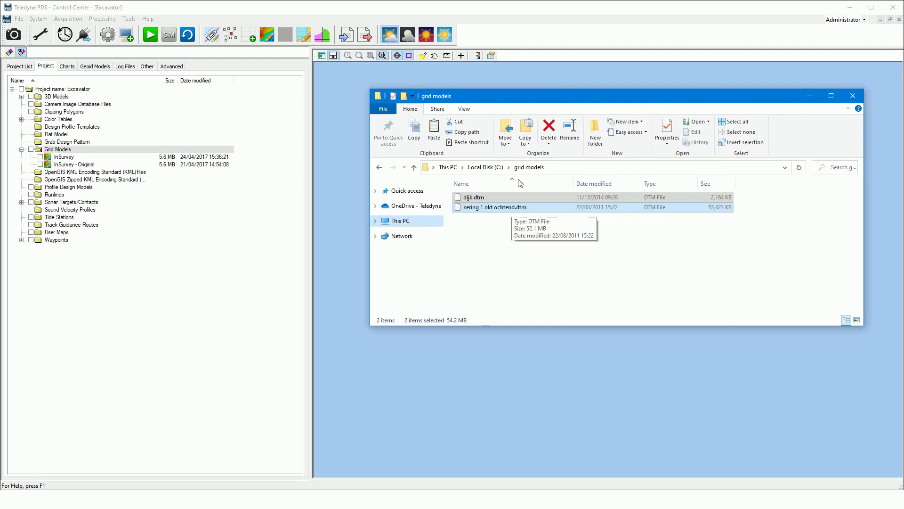
left_click_drag(504, 207, 211, 187)
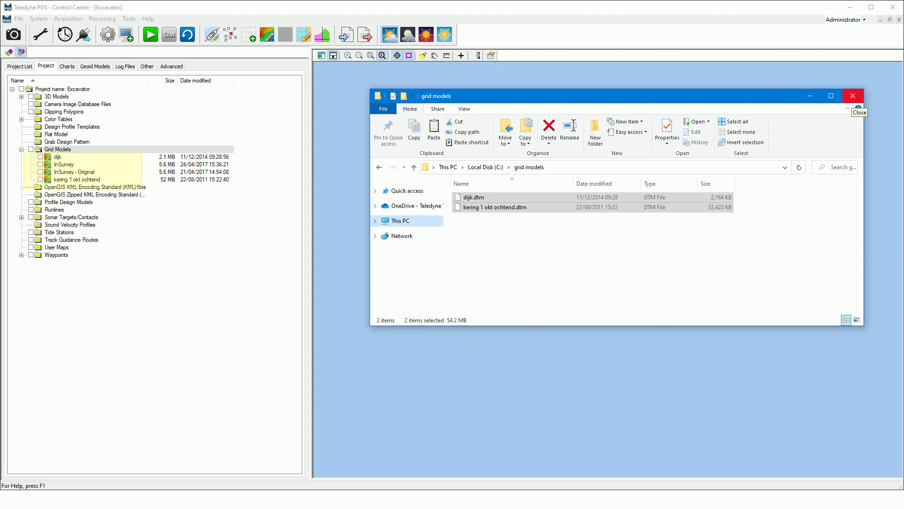
left_click(853, 97)
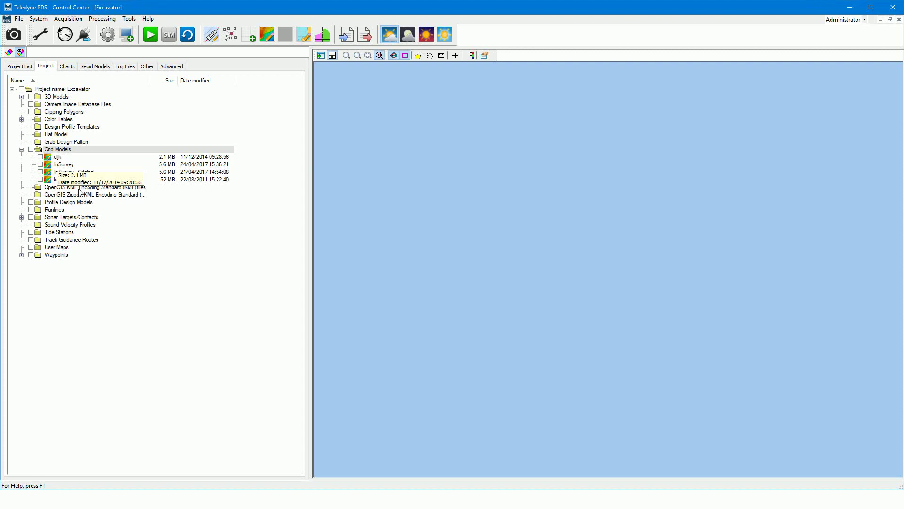
Open the dijk grid model for editing, and open the Grid Model Editor with kering 1 okt ochtend as the grid model
right_click(57, 159)
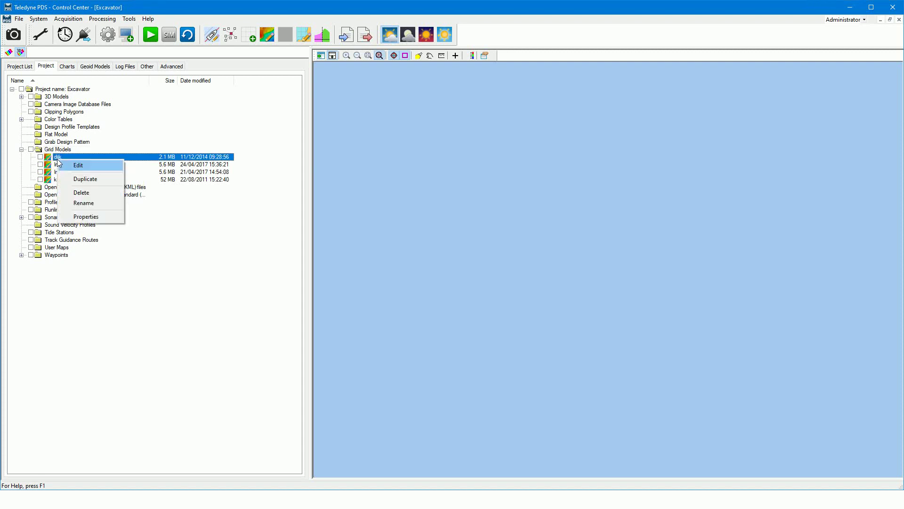
left_click(81, 168)
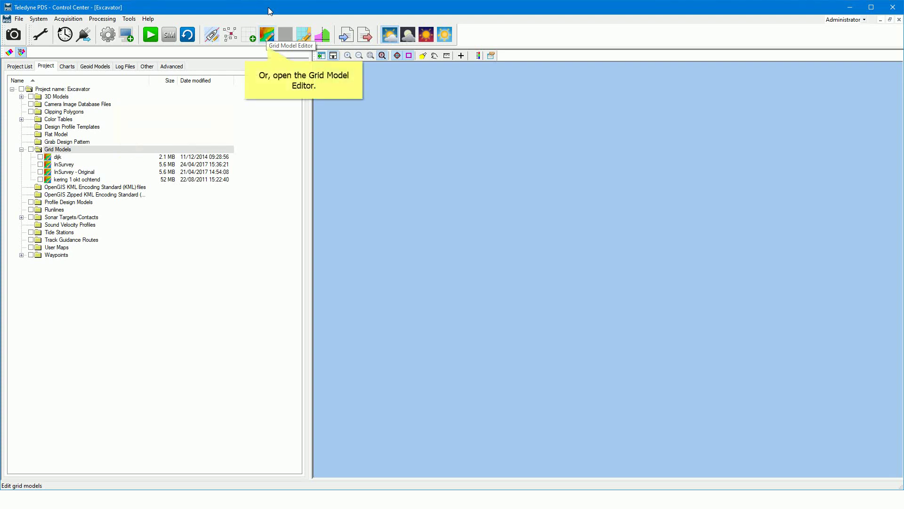
left_click(267, 32)
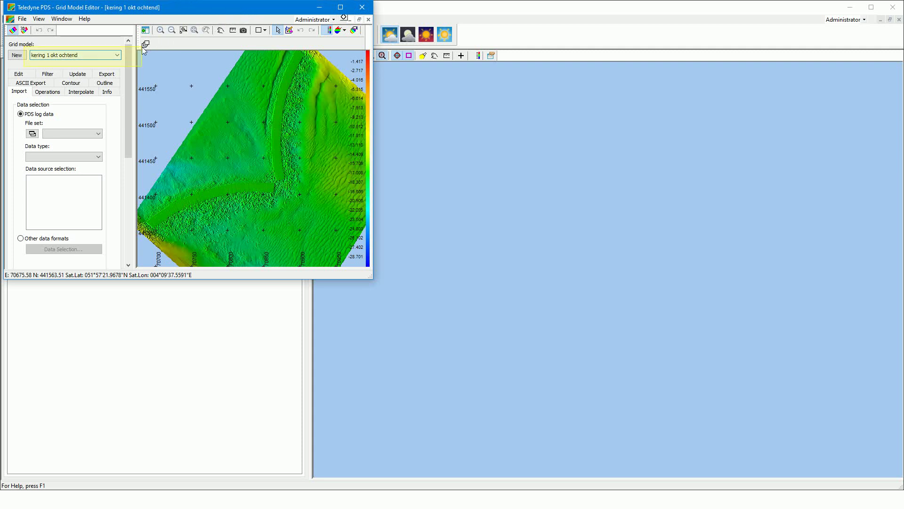
left_click(117, 55)
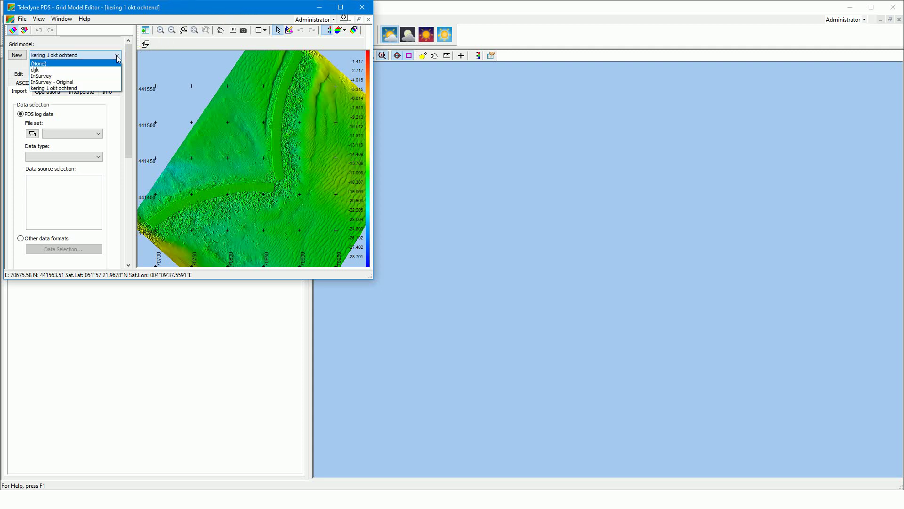
left_click(117, 55)
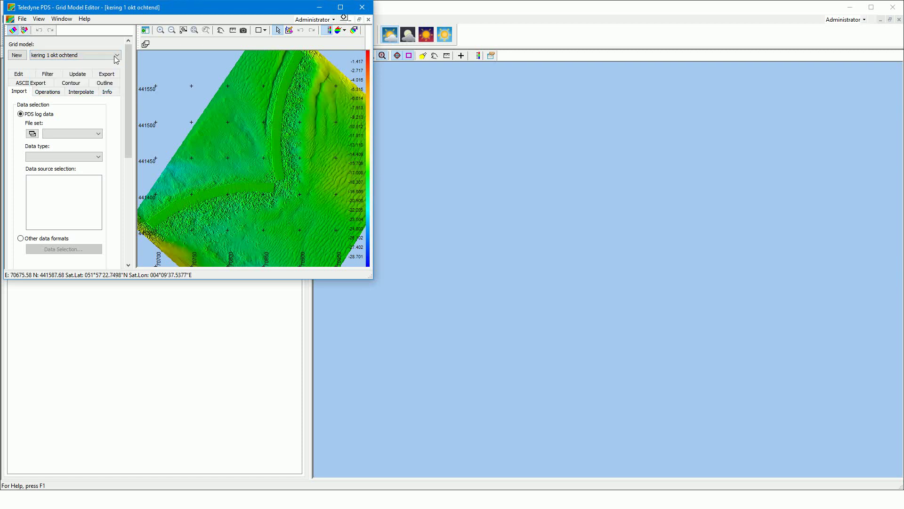
Show the kering 1 okt ochtend grid model in 3D, and maximize both the editor window and the model window
left_click(24, 30)
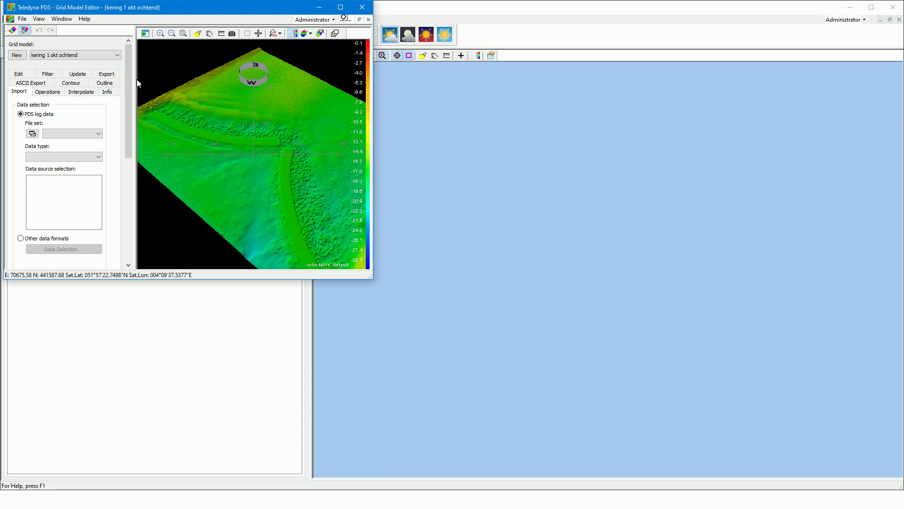
left_click_drag(279, 140, 274, 116)
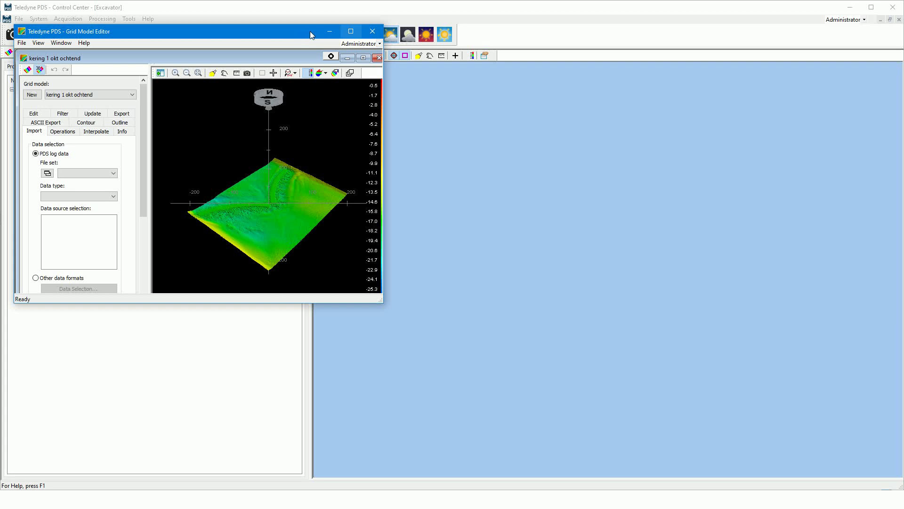
left_click(353, 35)
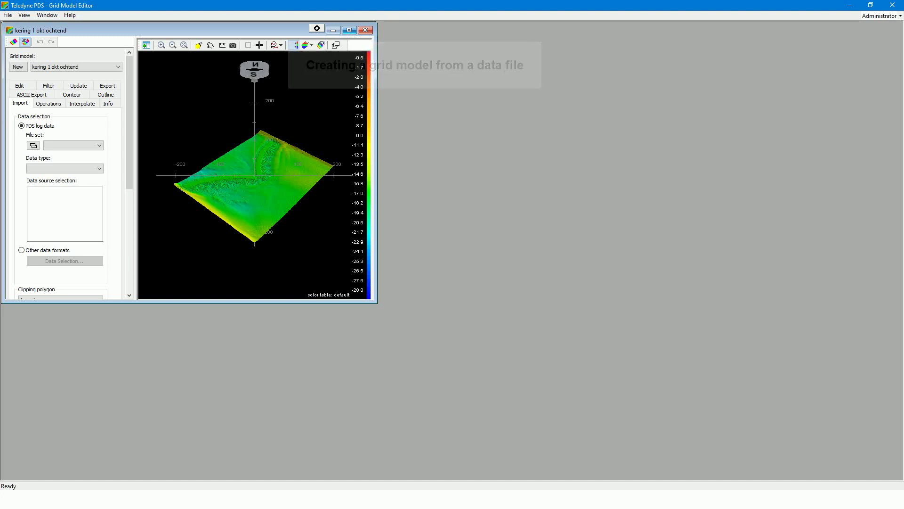
left_click(349, 31)
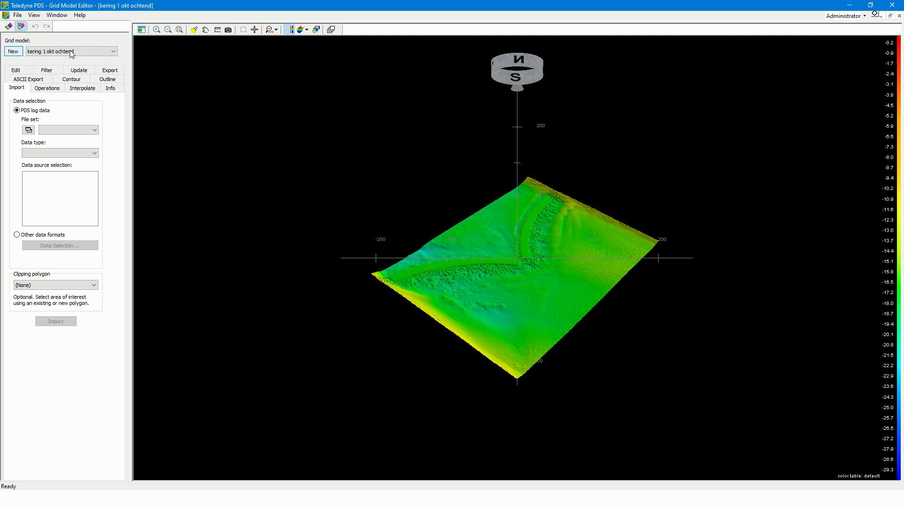
Start a new grid model with Other data formats as its data source
left_click(18, 53)
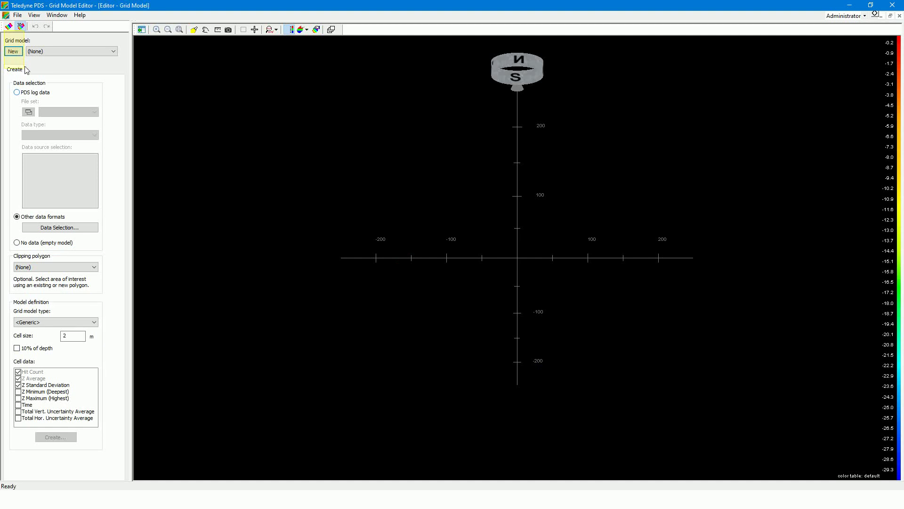
left_click(39, 94)
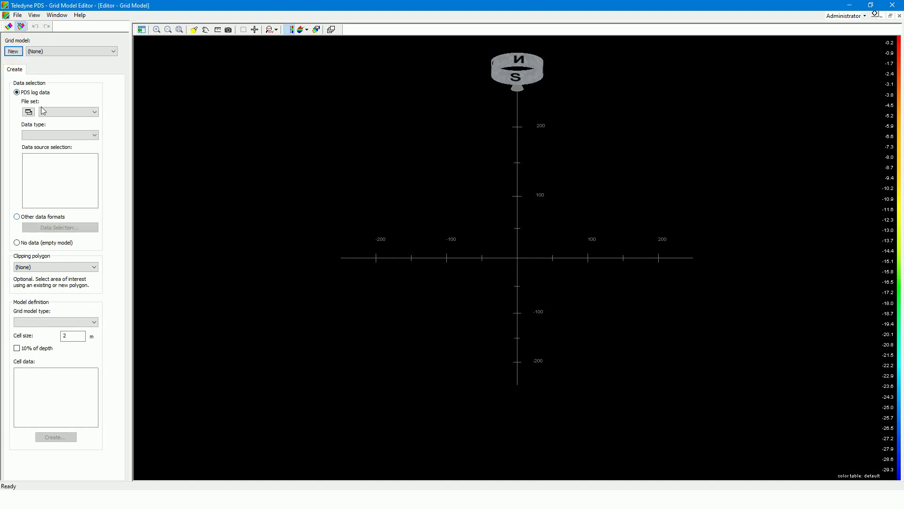
left_click(59, 219)
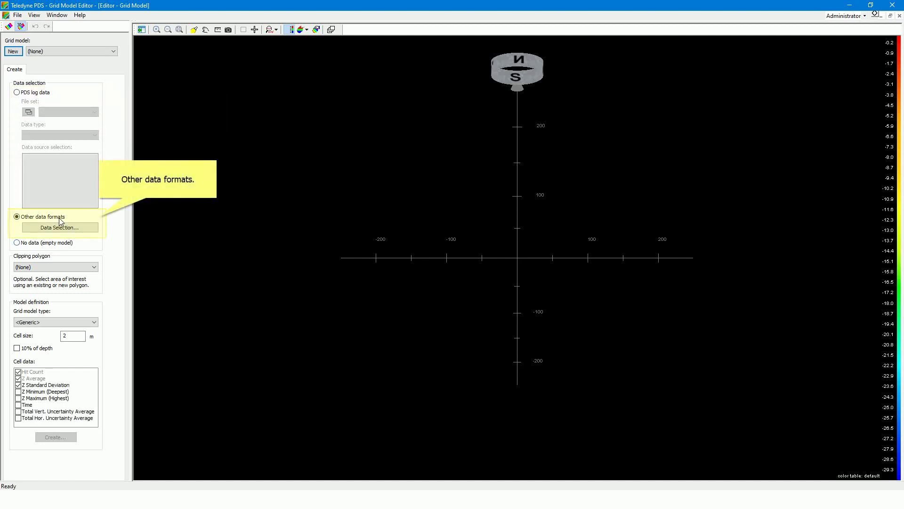
left_click(67, 246)
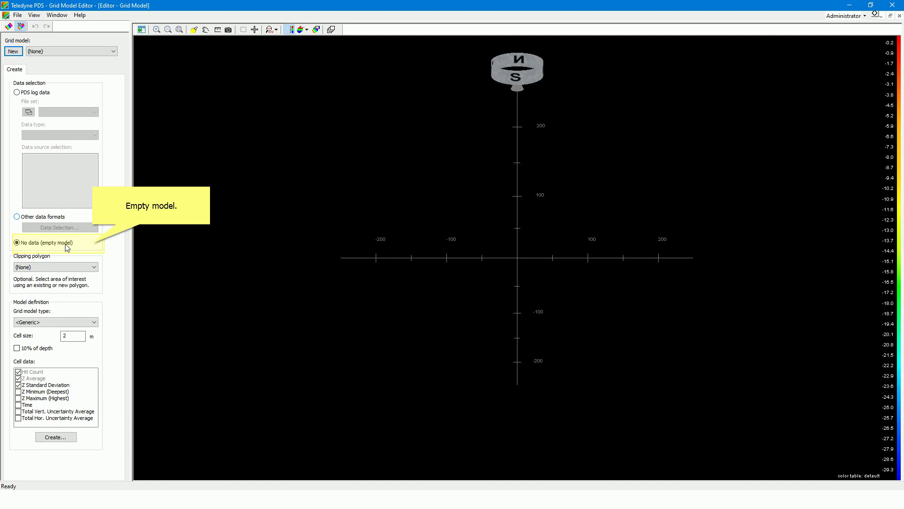
left_click(58, 220)
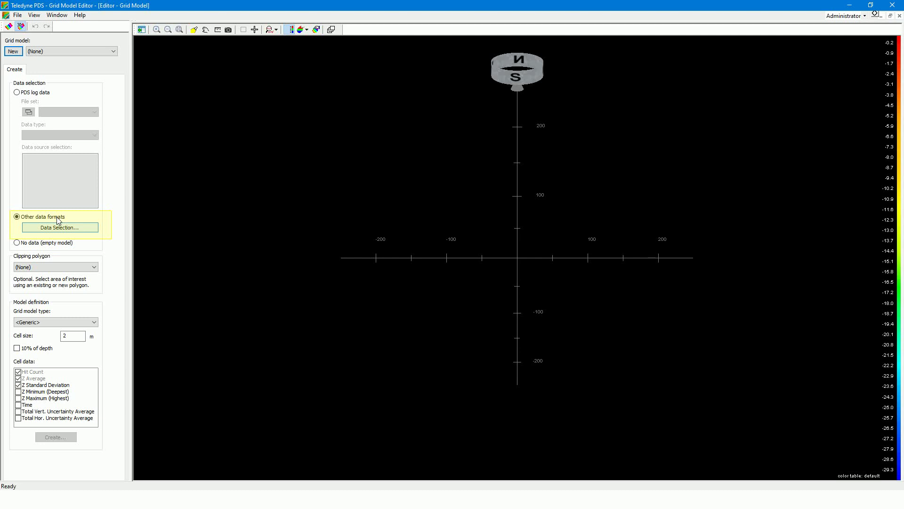
Add the ASCII data file Area_2x2_smooth.xyz to the new grid model's data selection
left_click(60, 227)
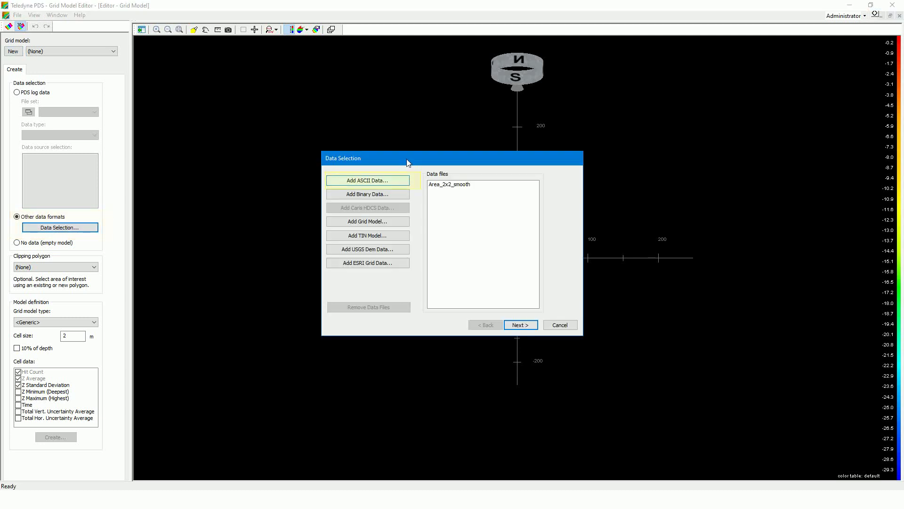
left_click(389, 179)
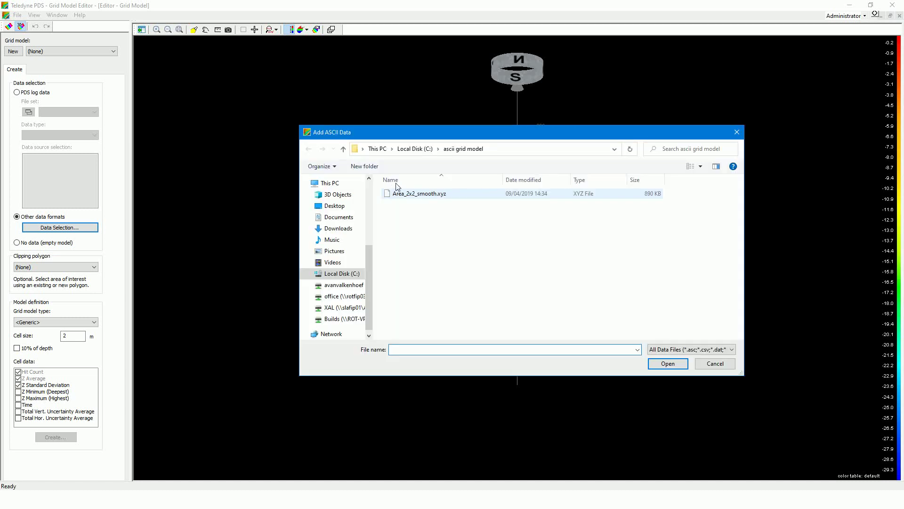
left_click(417, 197)
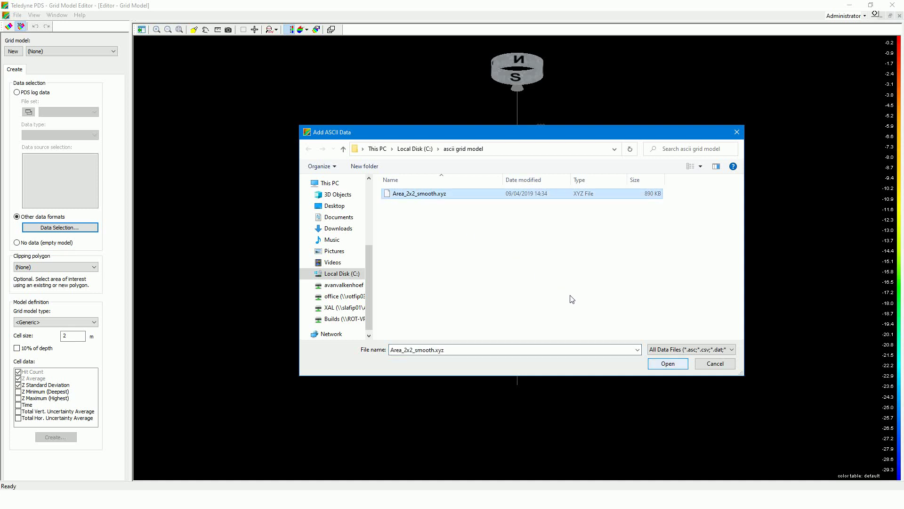
left_click(678, 363)
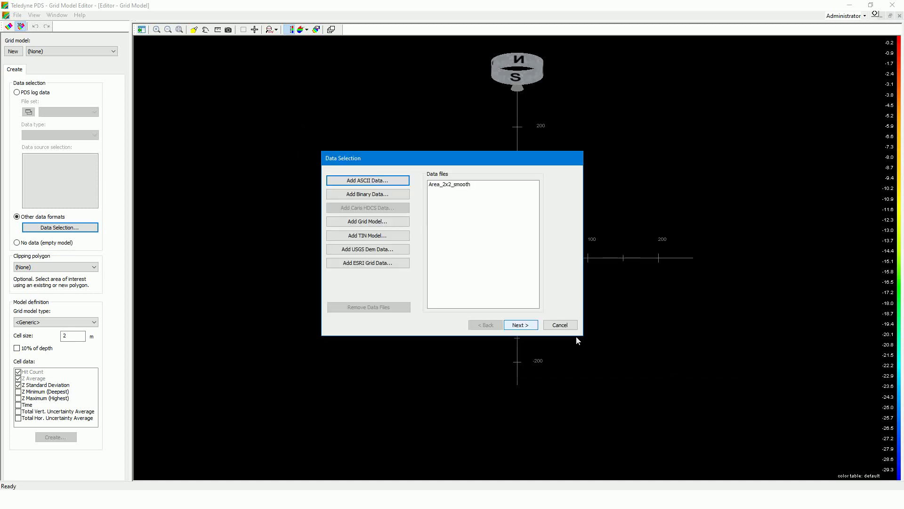
Run the ASCII Import Wizard for Area_2x2_smooth using wizard settings, the Delimited file type and Space as the delimiter
left_click(525, 324)
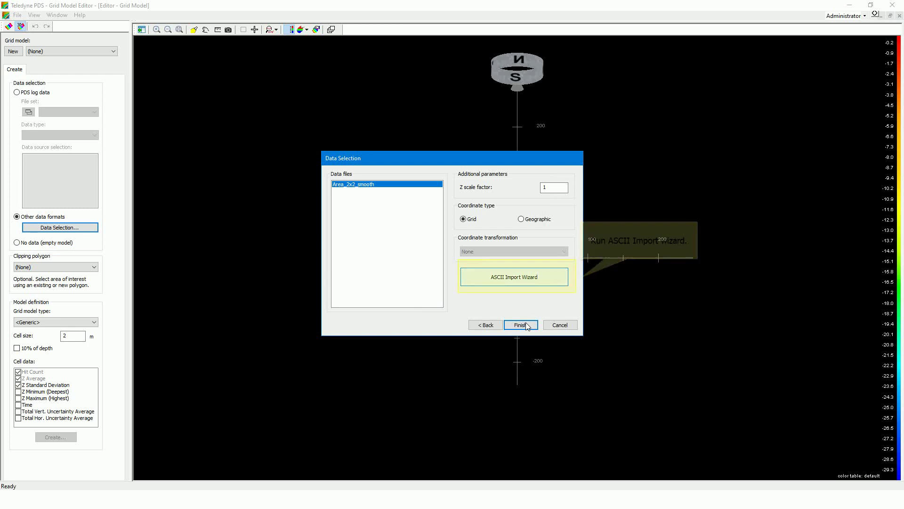
left_click(497, 279)
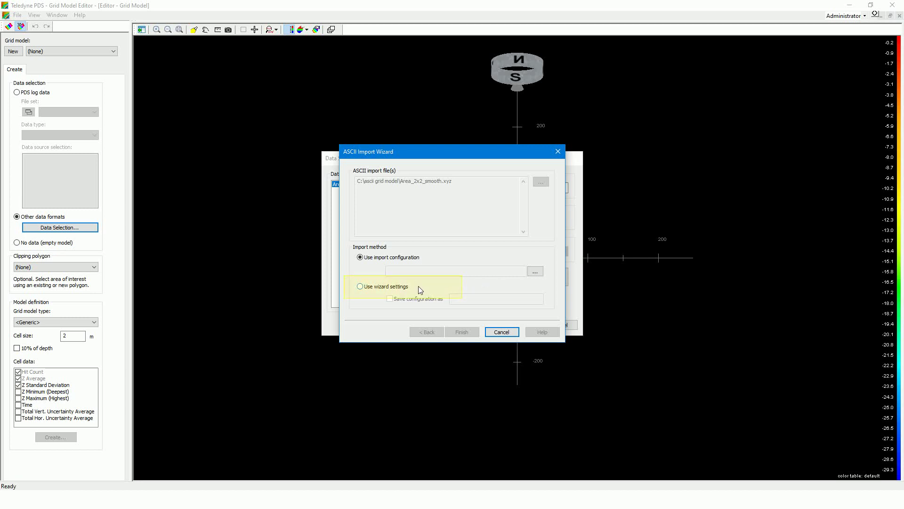
left_click(404, 288)
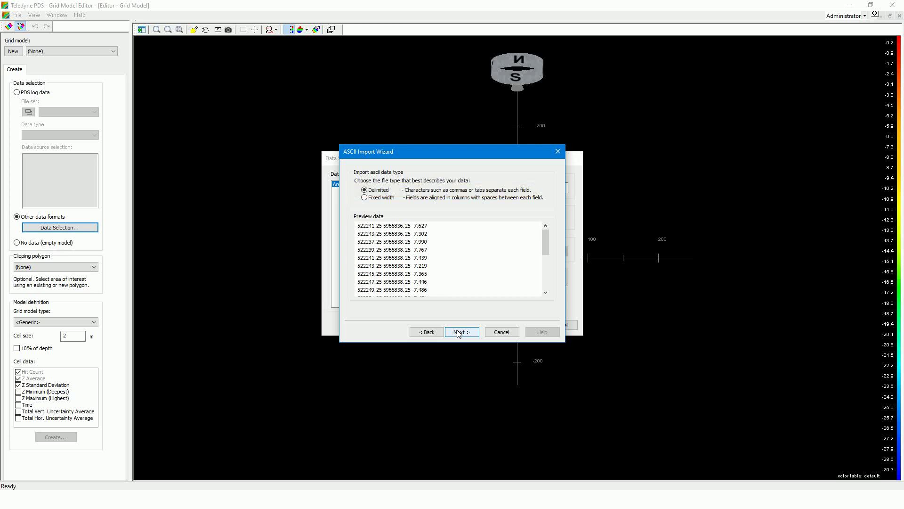
left_click(459, 332)
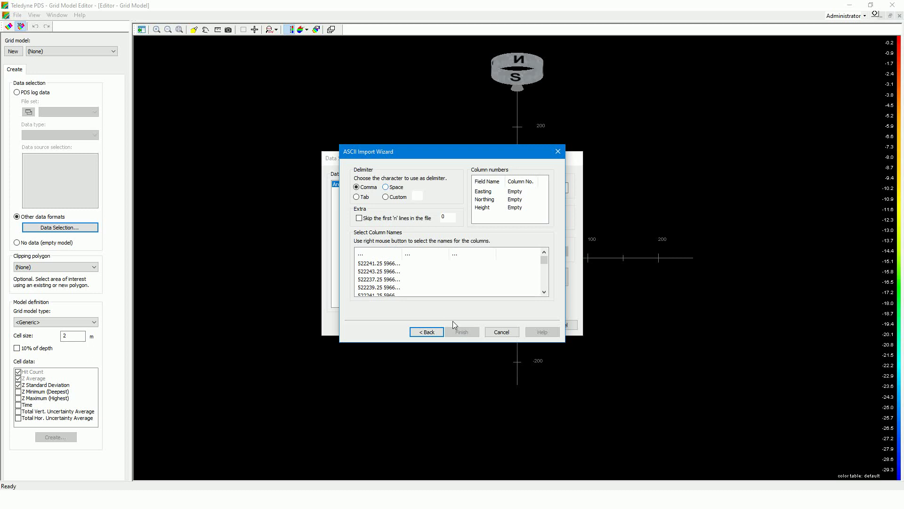
left_click(386, 187)
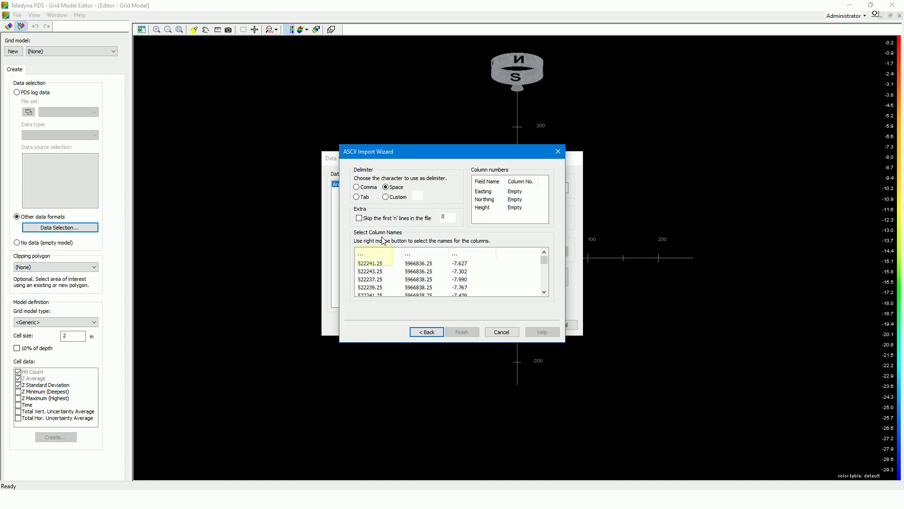
Assign Easting, Northing and Height to the first, second and third data columns of the ASCII import
right_click(382, 254)
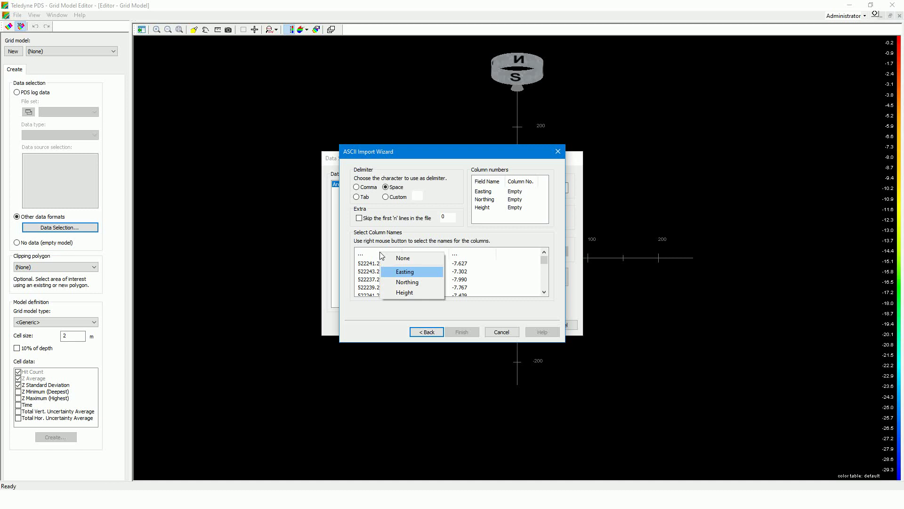
left_click(397, 273)
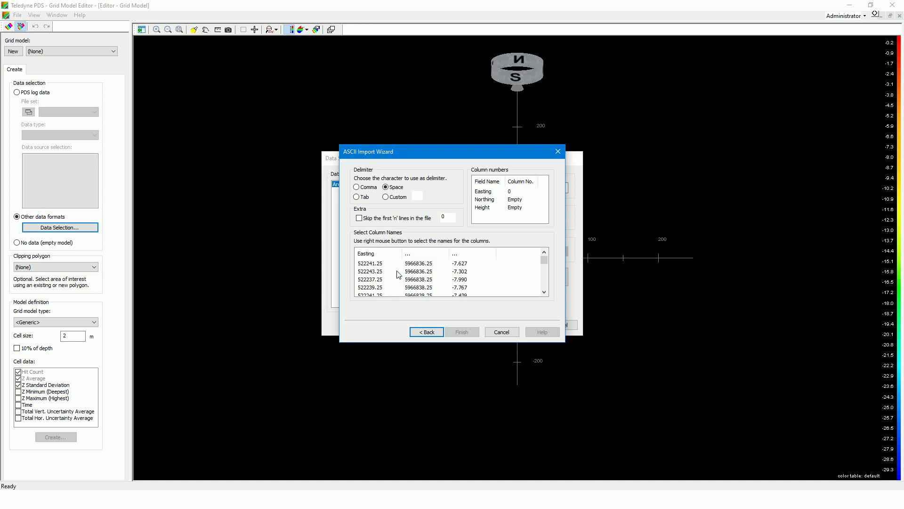
right_click(418, 256)
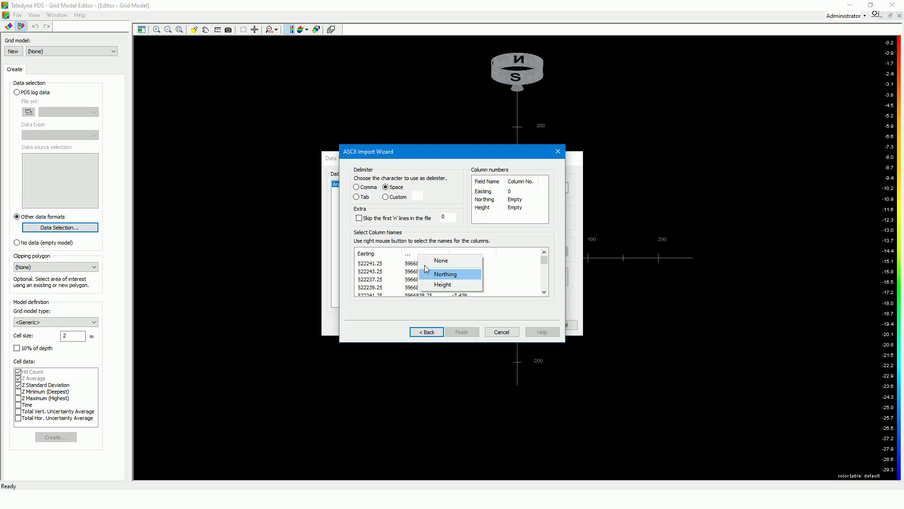
left_click(431, 275)
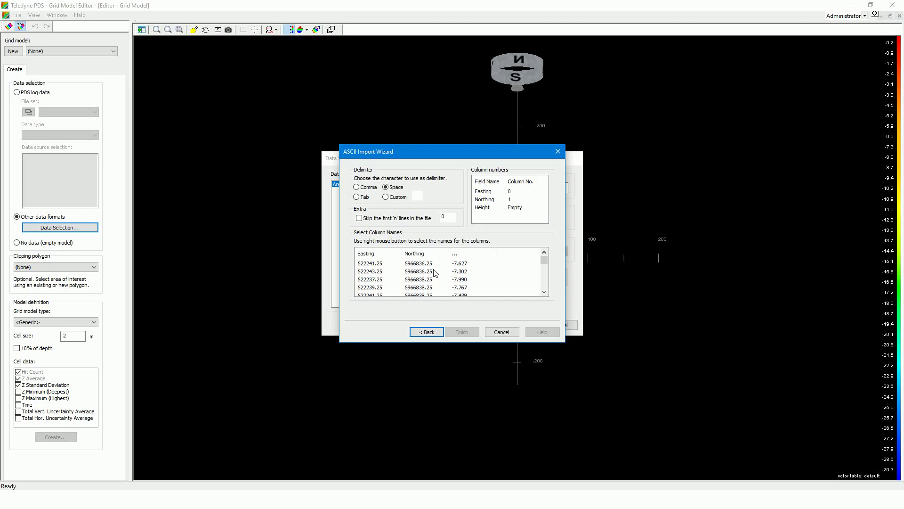
right_click(467, 257)
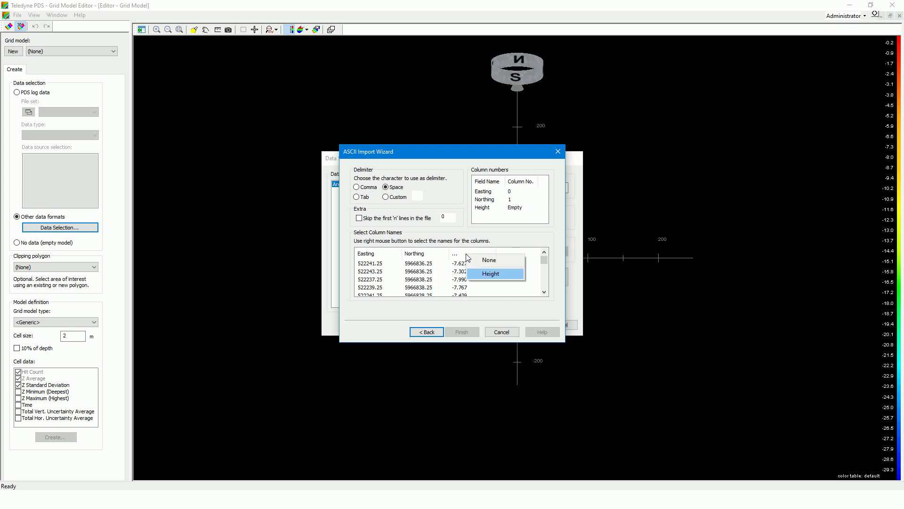
left_click(484, 274)
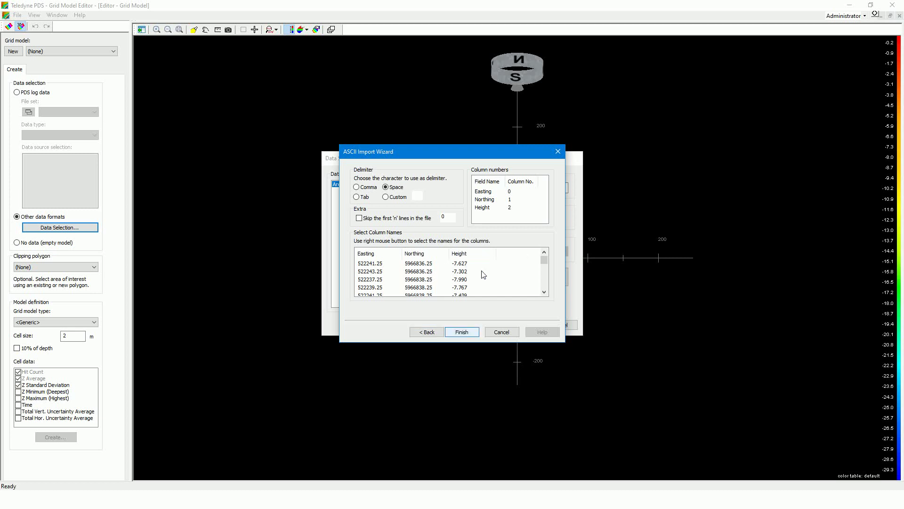
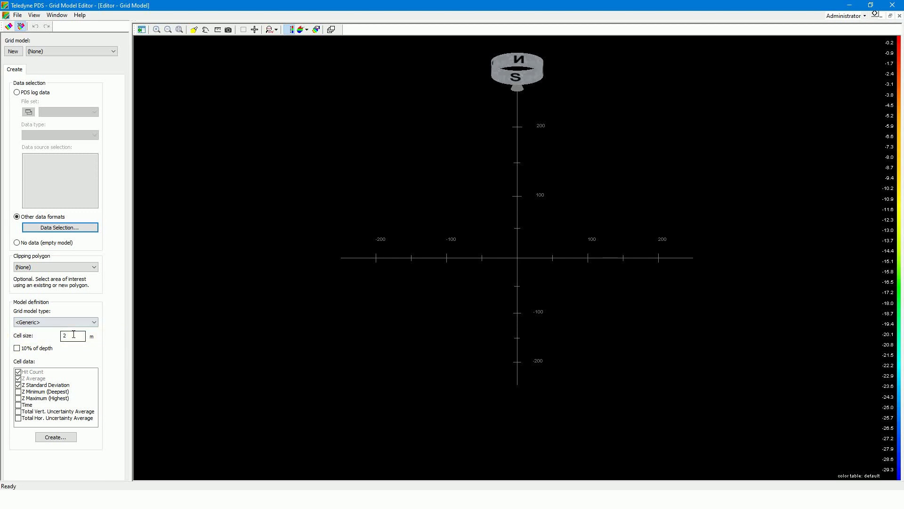
Set the cell size to 0.25 m and create the grid model under the file name GridModel2
left_click(73, 334)
key("BackSpace")
type("0.25")
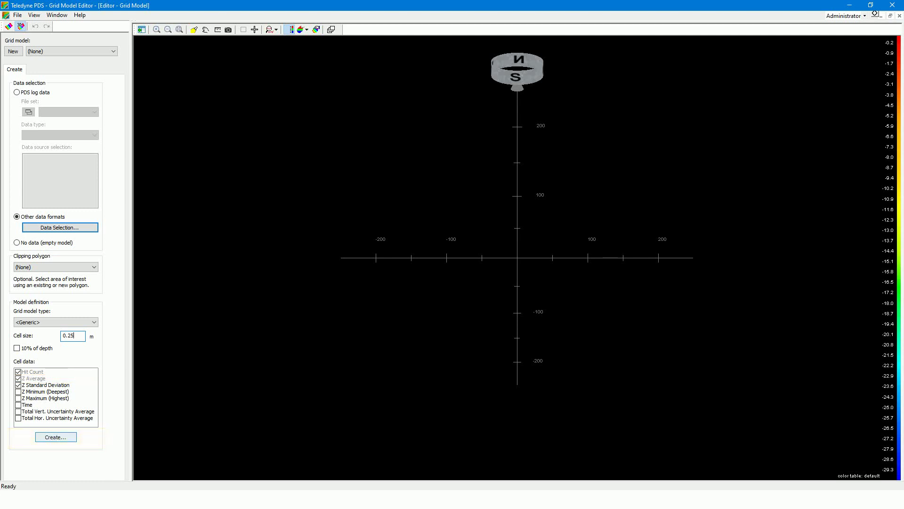
left_click(66, 438)
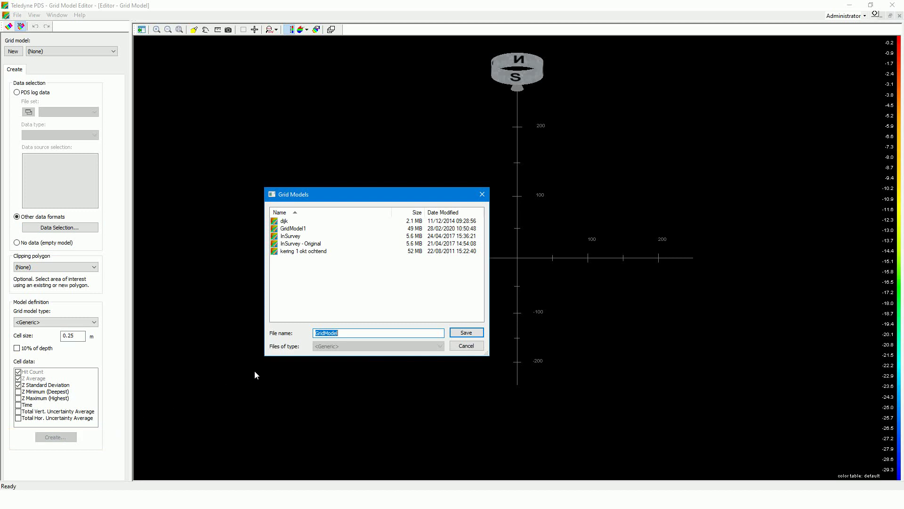
key("End")
type("2")
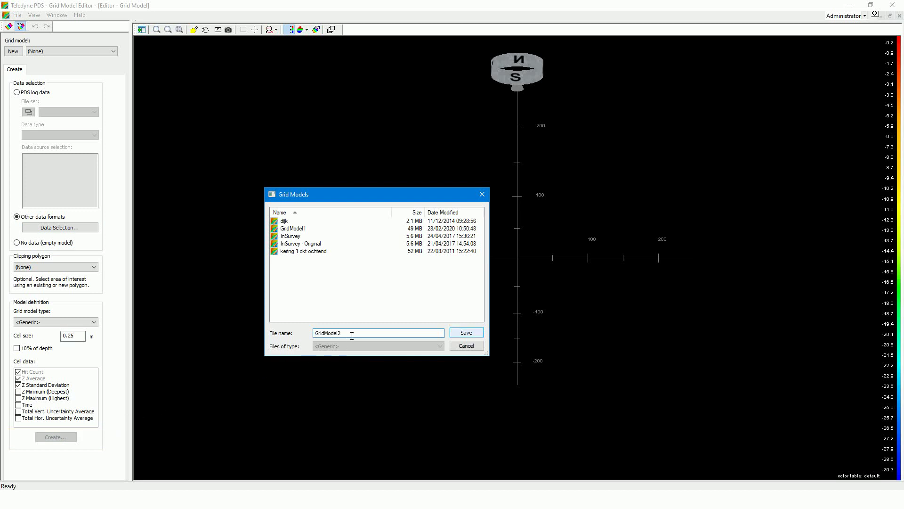
left_click(459, 333)
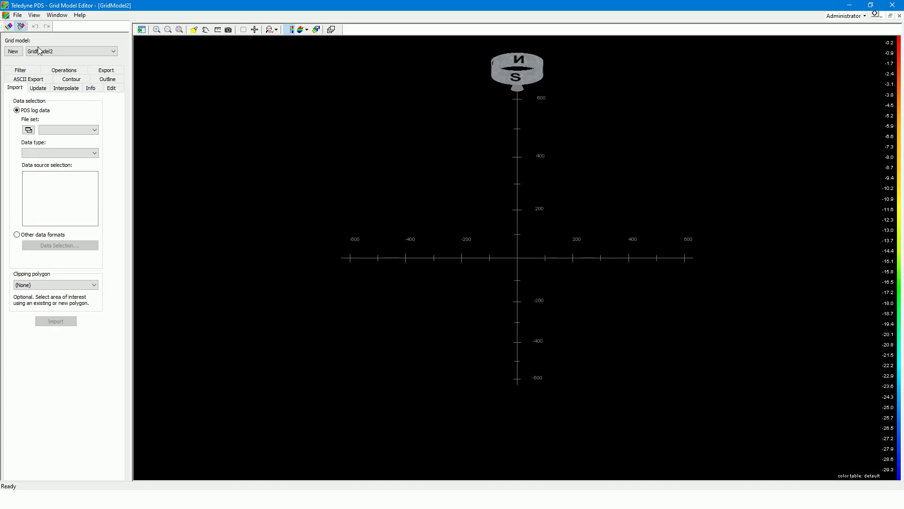
Show GridModel2 in the 2D plan view and zoom in until its individual grid cells can be inspected
left_click(10, 28)
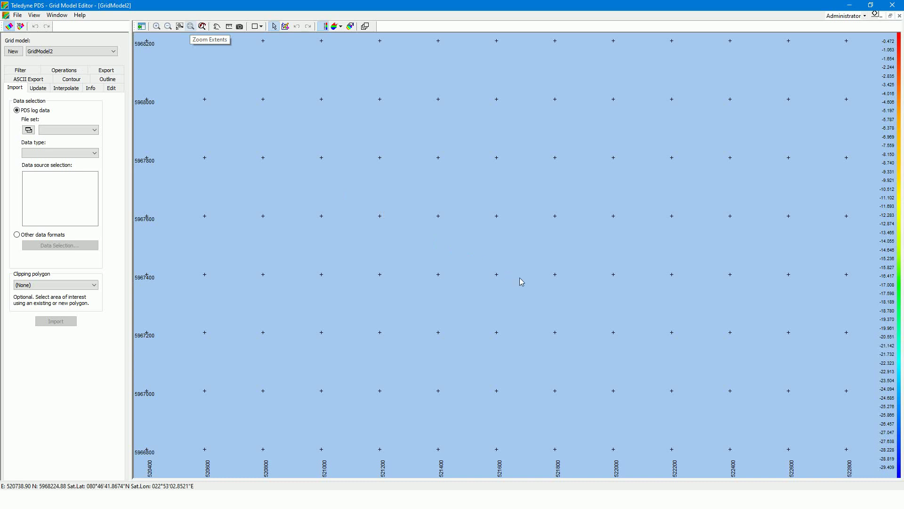
scroll(515, 282, "up", 2)
scroll(515, 281, "up", 3)
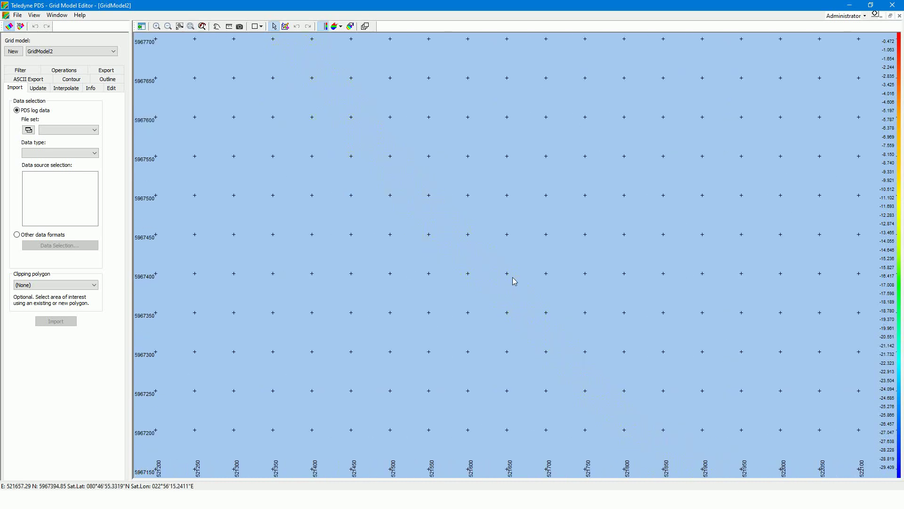
scroll(515, 281, "up", 3)
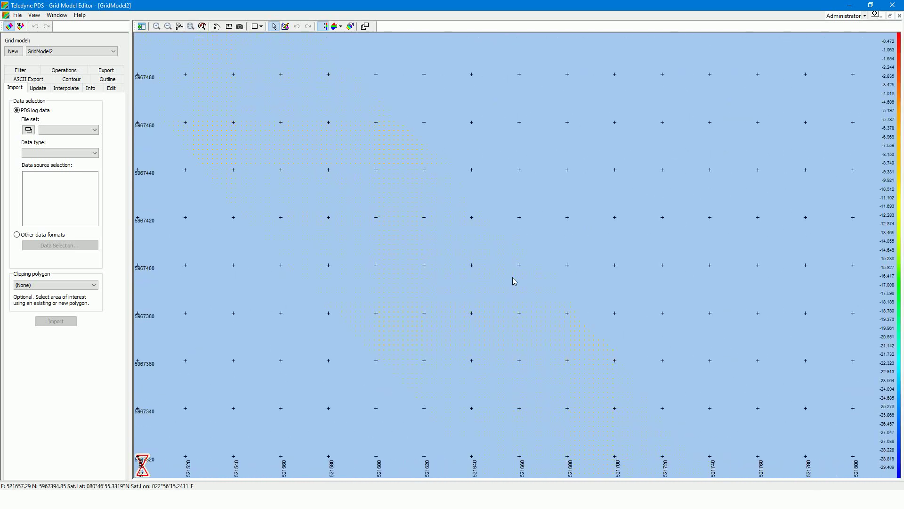
scroll(515, 282, "up", 1)
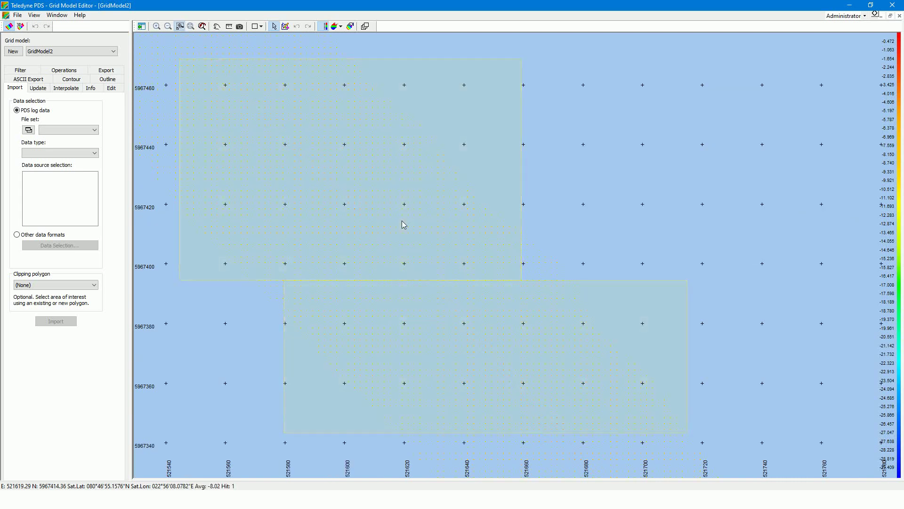
left_click_drag(403, 221, 472, 294)
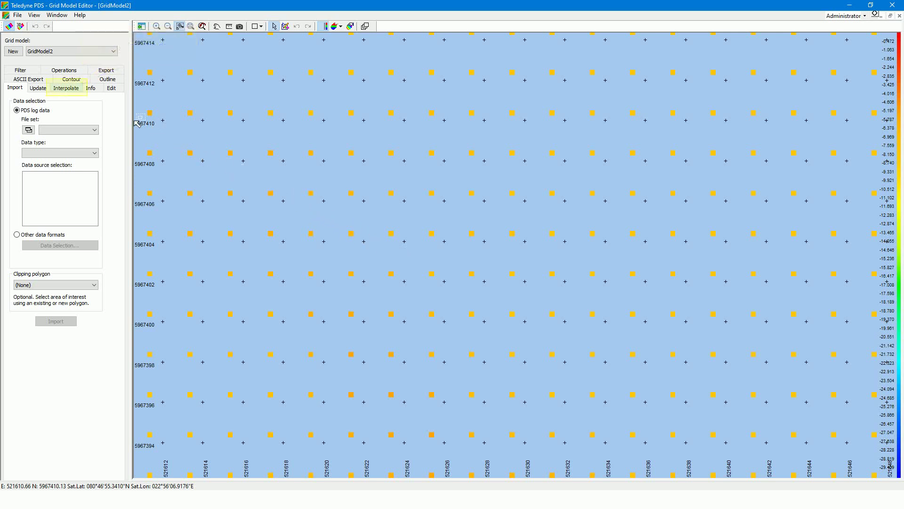
Fill the gaps between the cells of GridModel2 with a circular interpolation of Z Average, using a 5 m maximum gap
left_click(75, 89)
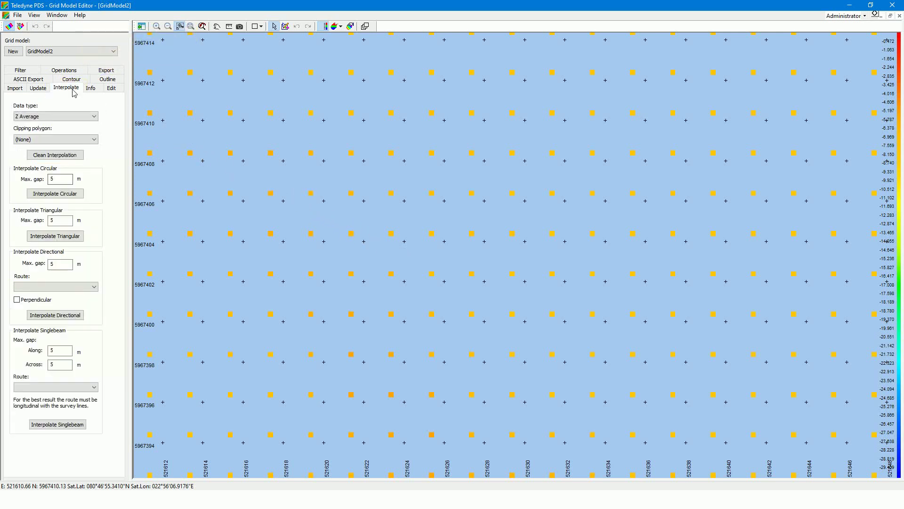
left_click(64, 183)
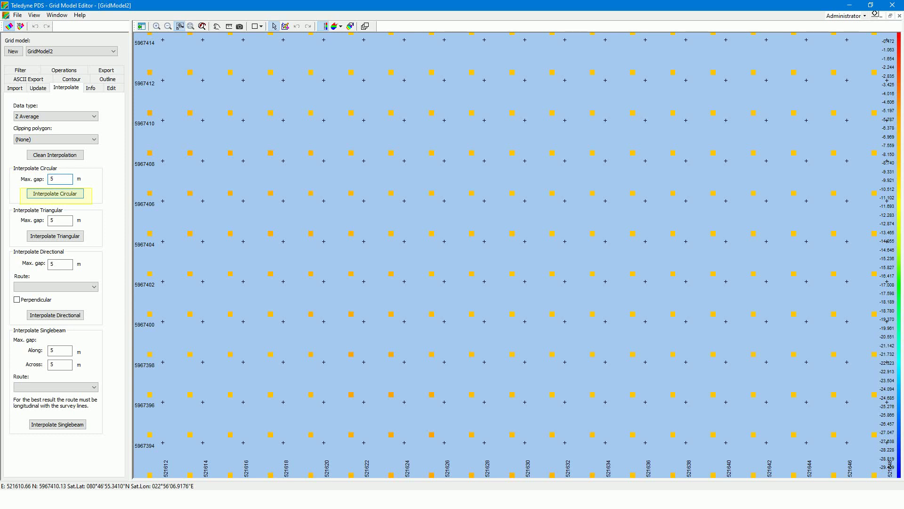
key("Return")
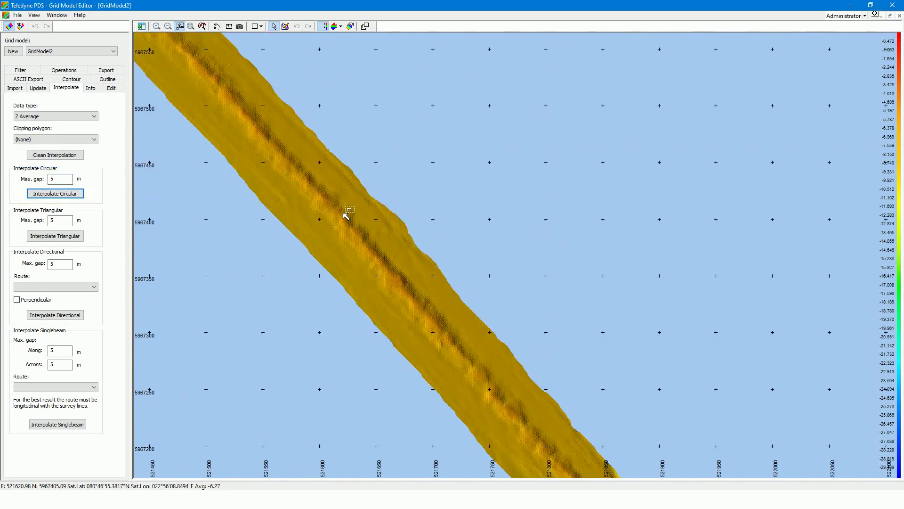
scroll(346, 216, "down", 2)
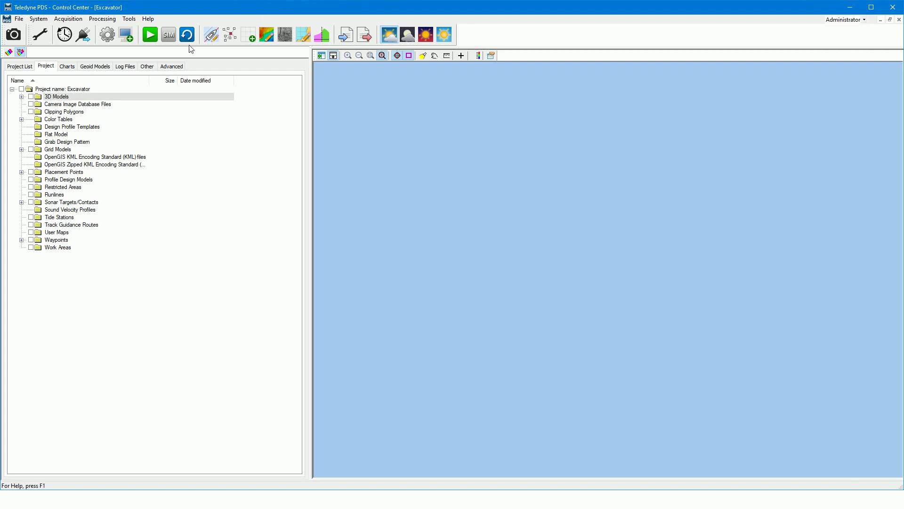
Locate the 3D Models, Grid Models and TIN Models folders of the Excavator project in the Control Center
left_click(63, 99)
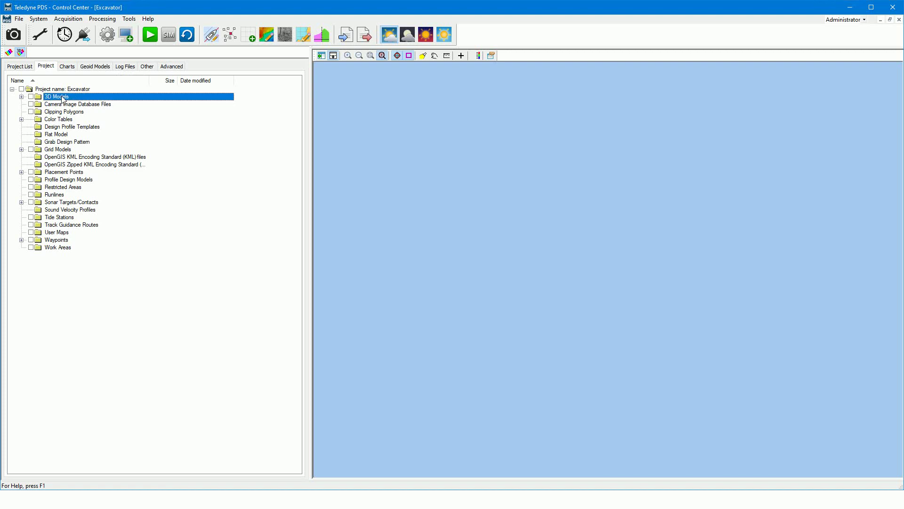
left_click(59, 151)
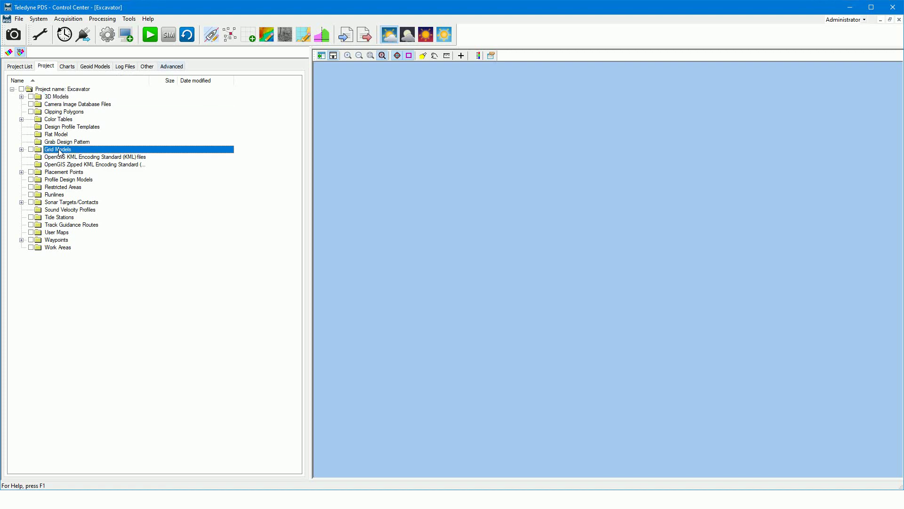
left_click(167, 67)
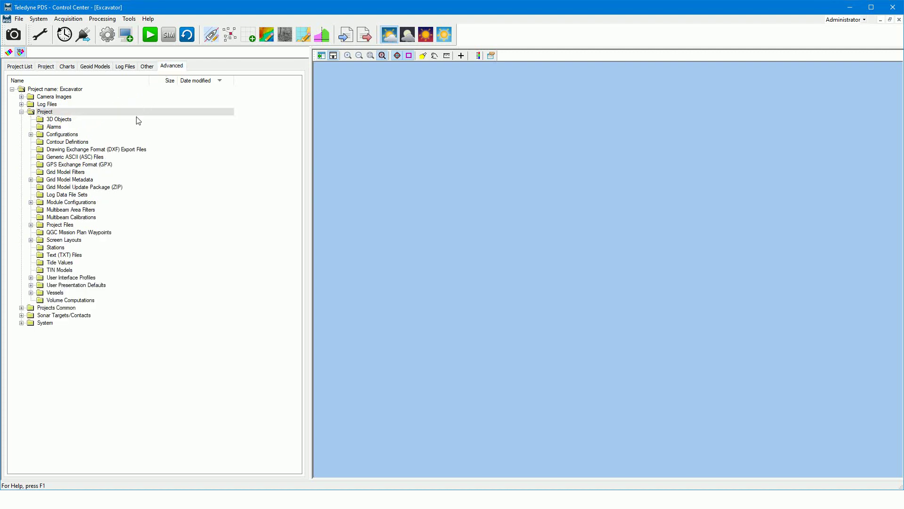
left_click(54, 270)
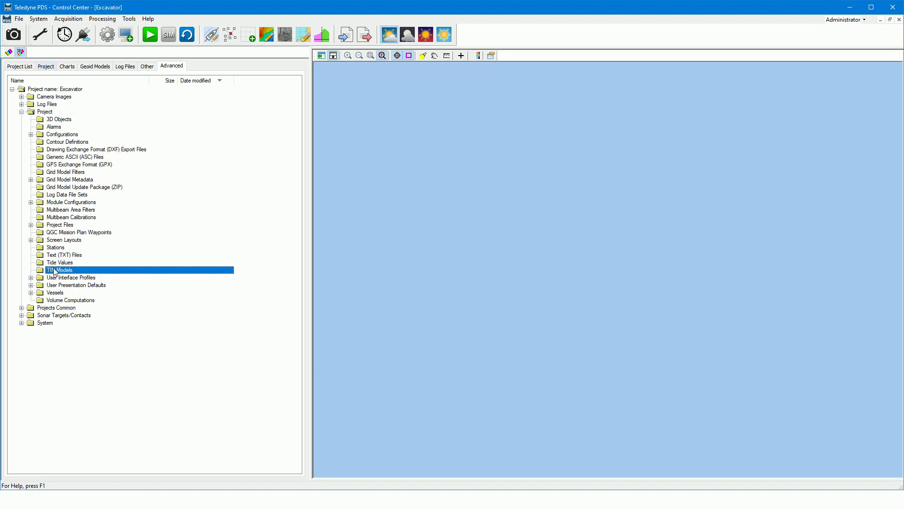
left_click(52, 69)
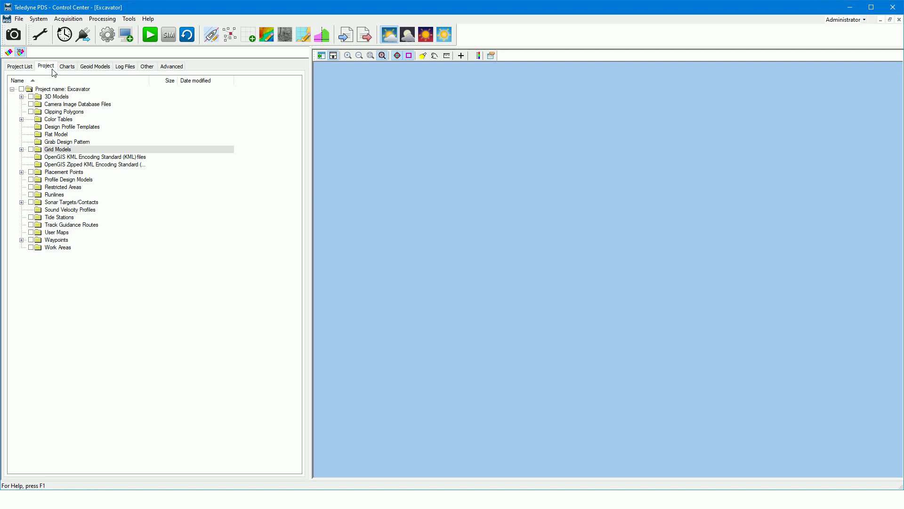
Create a new 3D model file named Model1 in the project's 3D Models folder
double_click(71, 98)
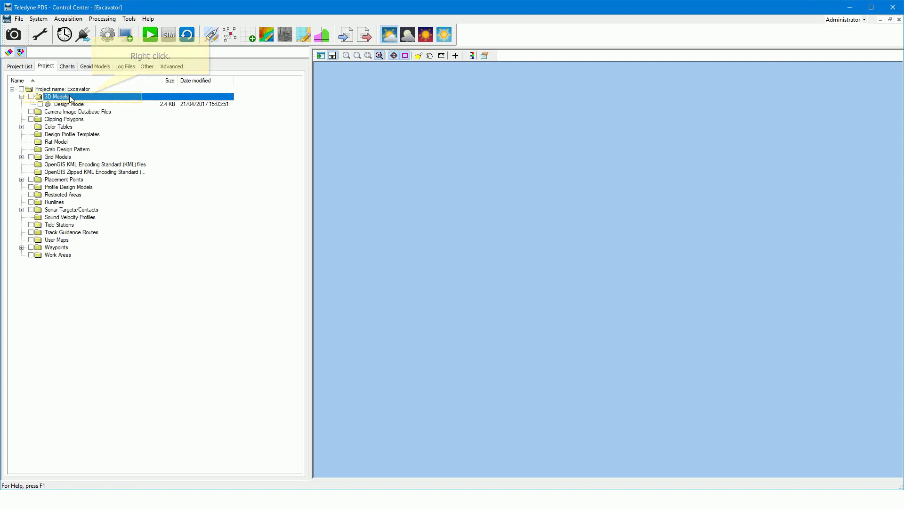
right_click(71, 97)
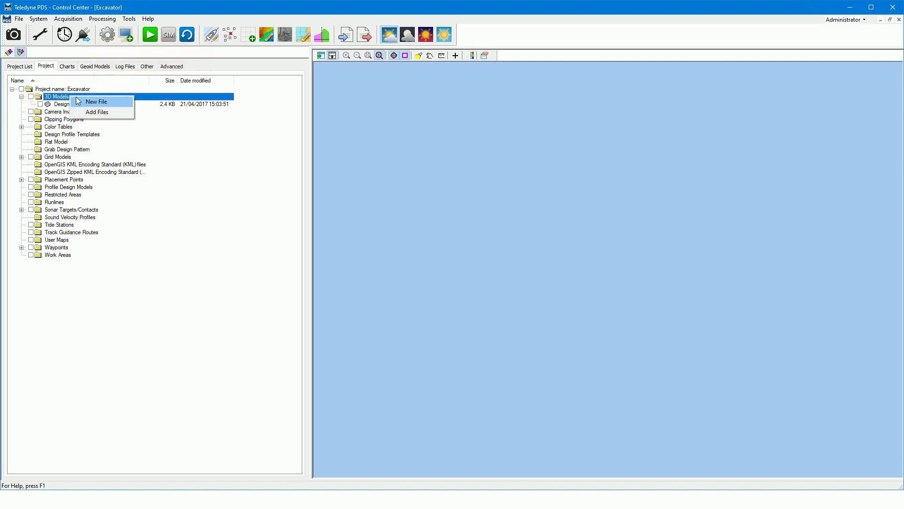
left_click(103, 101)
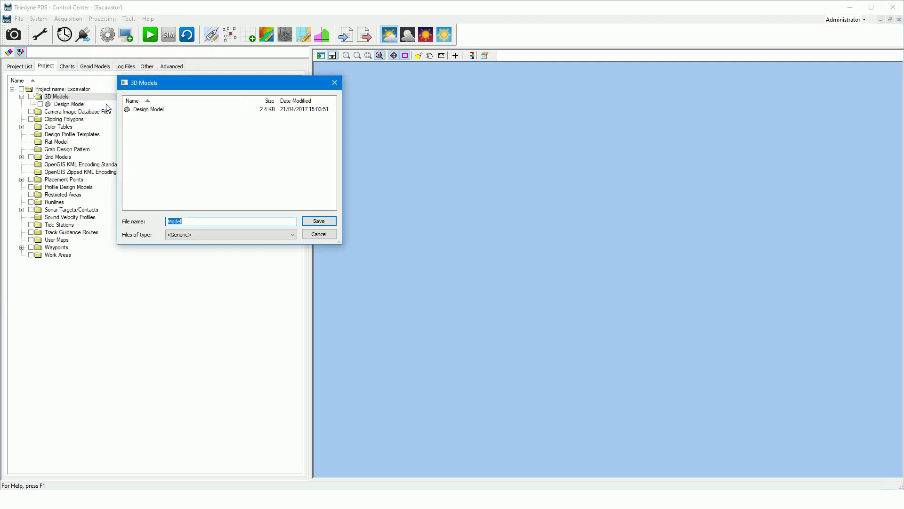
left_click(253, 221)
type("1")
key("Return")
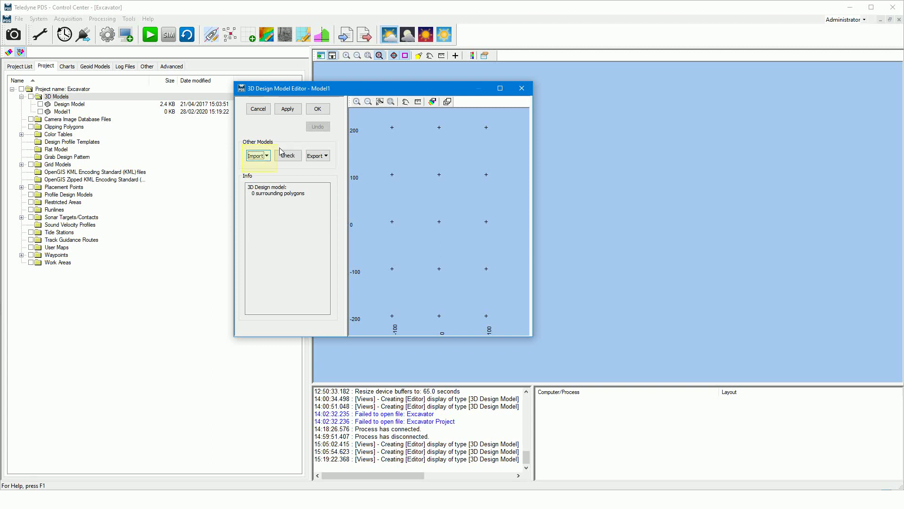
Import the DXF file trench from the DXF Design model folder into Model1 and save the 3D design model
left_click(267, 157)
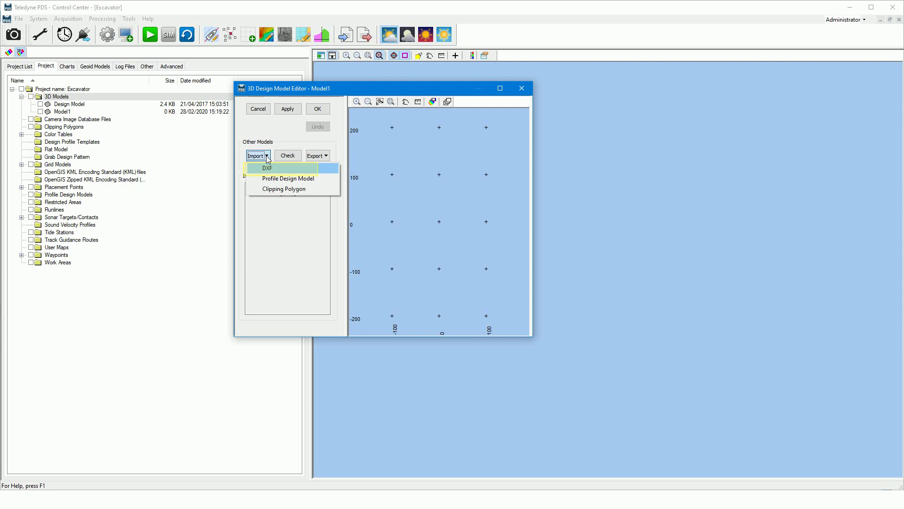
left_click(269, 169)
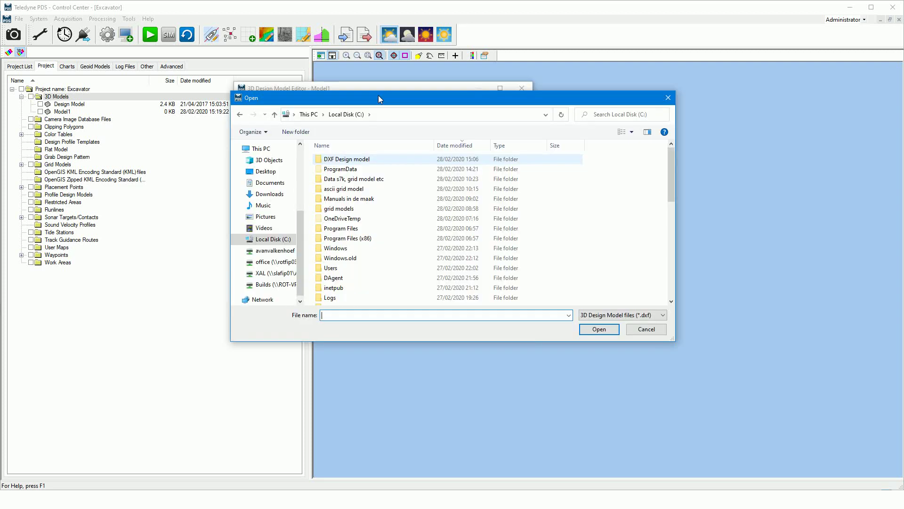
double_click(354, 158)
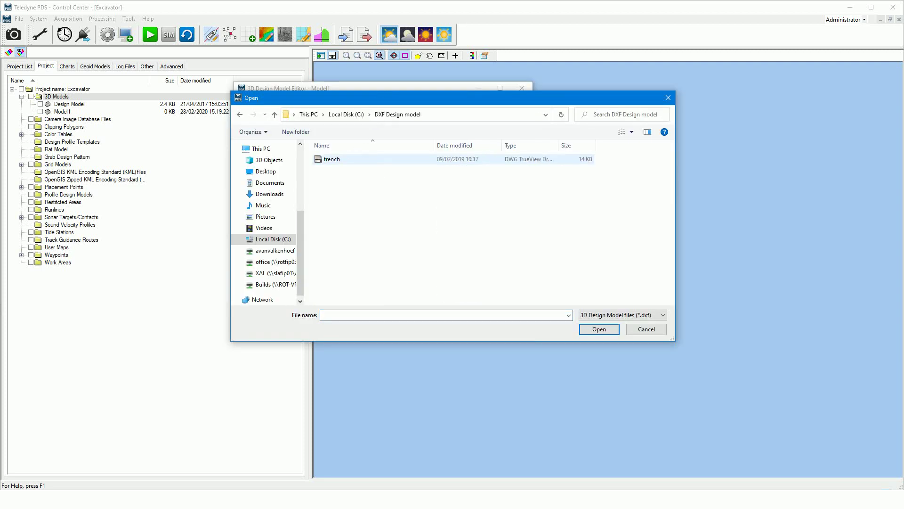
left_click(330, 159)
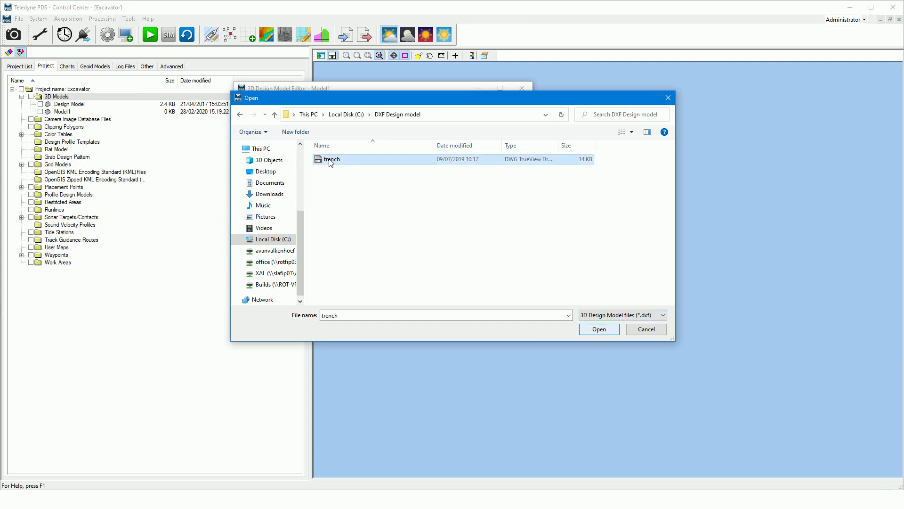
left_click(600, 329)
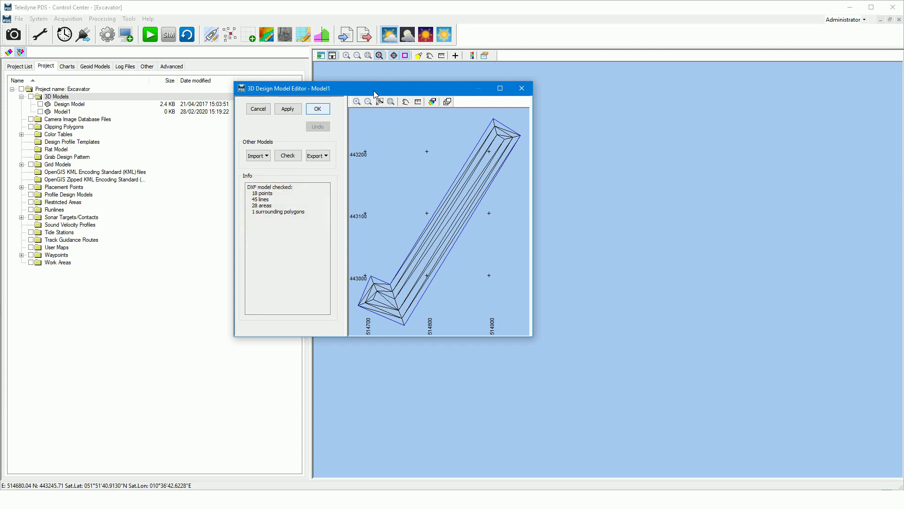
left_click(325, 109)
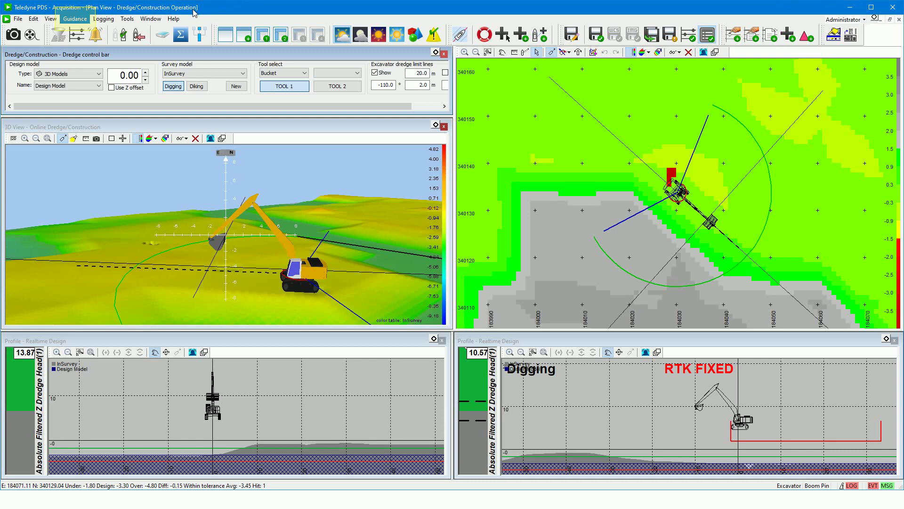
Review the Excavator's design model guidance settings, including type, name, offsets and dredge limits, in the Acquisition window
left_click(76, 21)
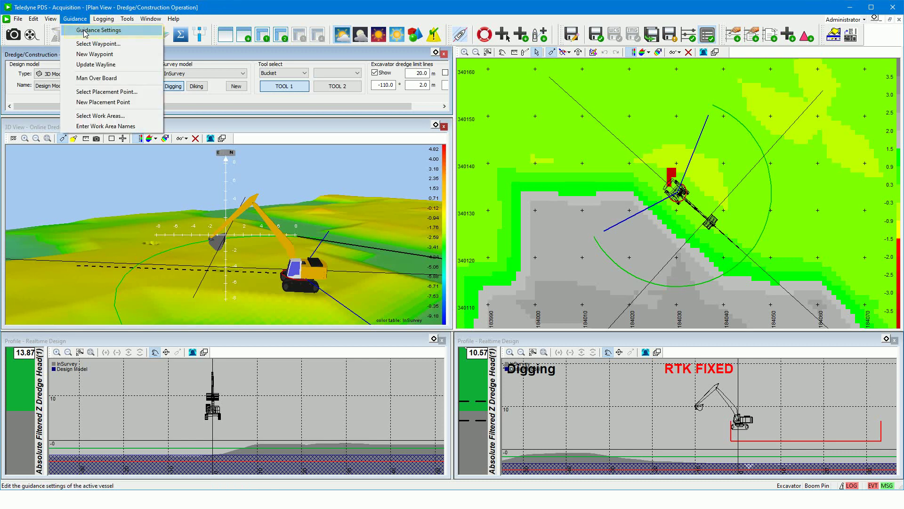
left_click(85, 32)
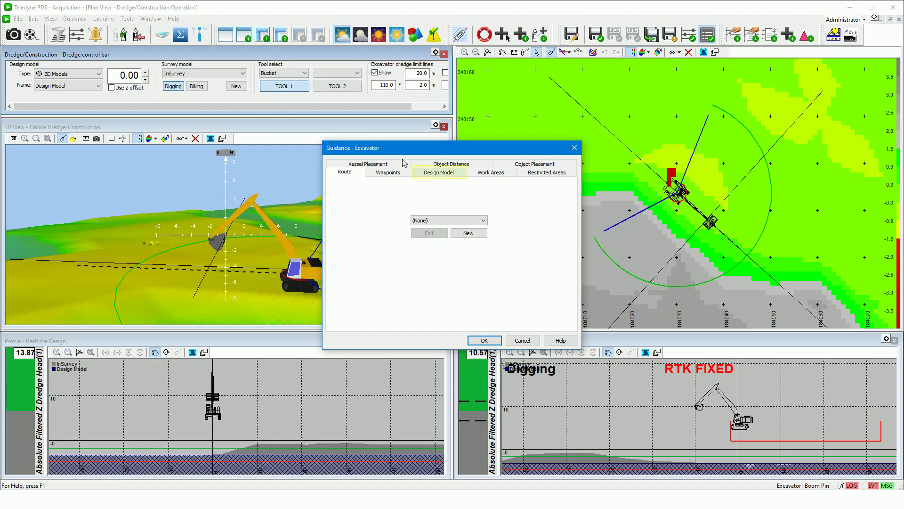
left_click(439, 173)
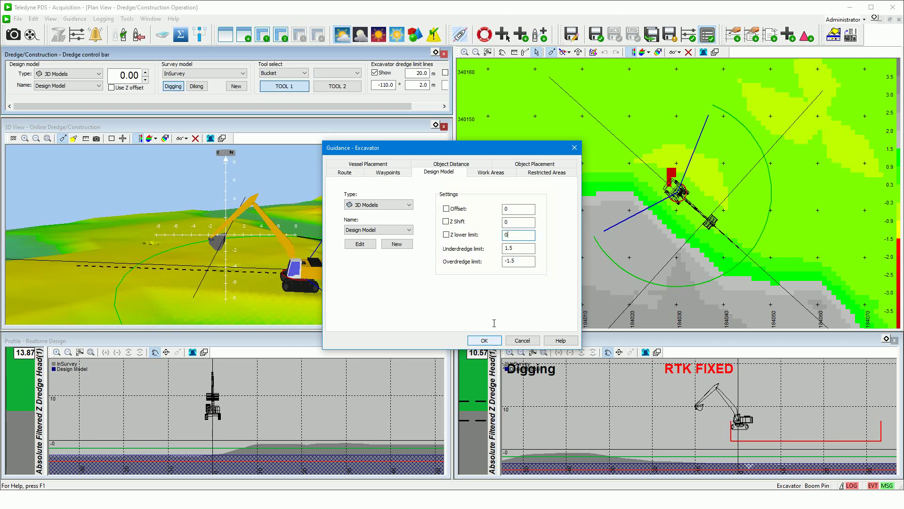
left_click(484, 340)
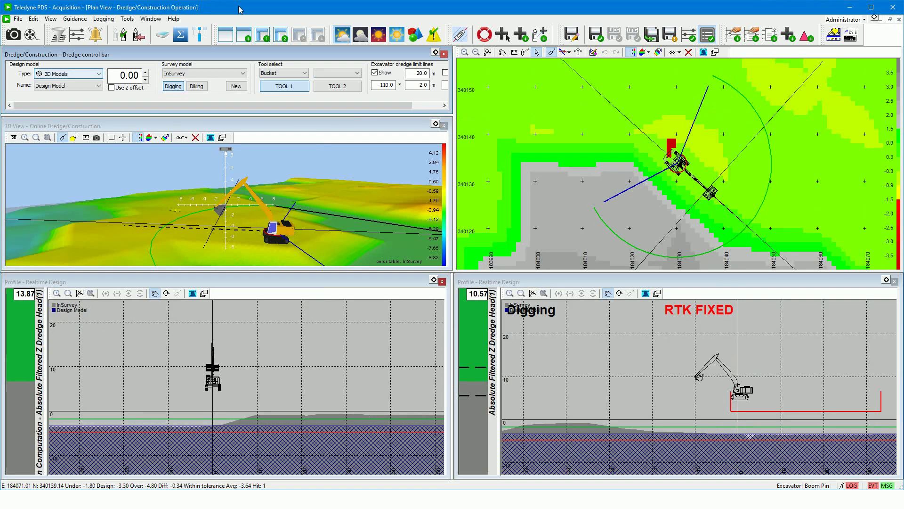
Switch the design model type to Flat Model and set its fixed level to -1
left_click(98, 73)
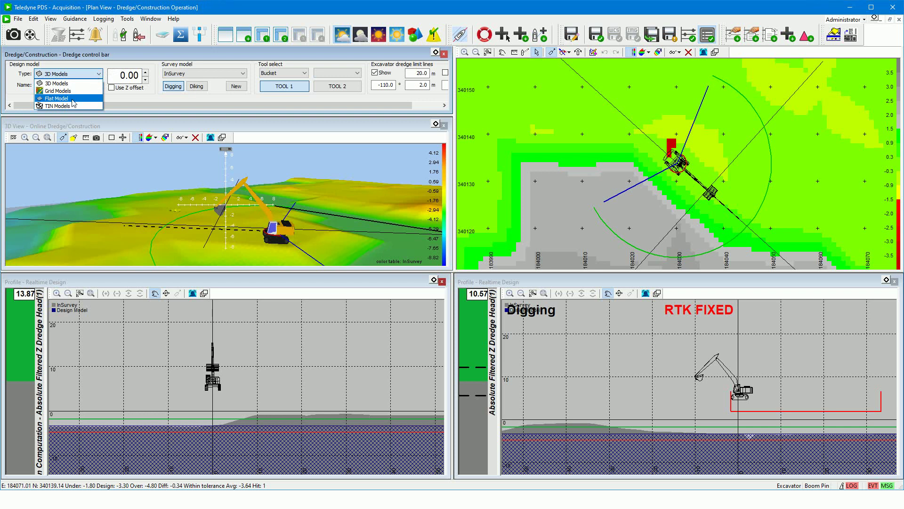
left_click(57, 98)
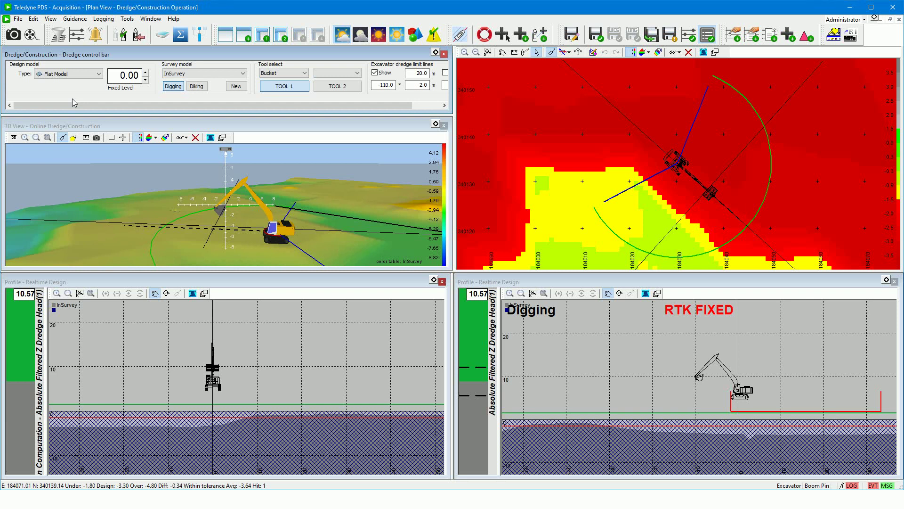
double_click(133, 76)
type("1")
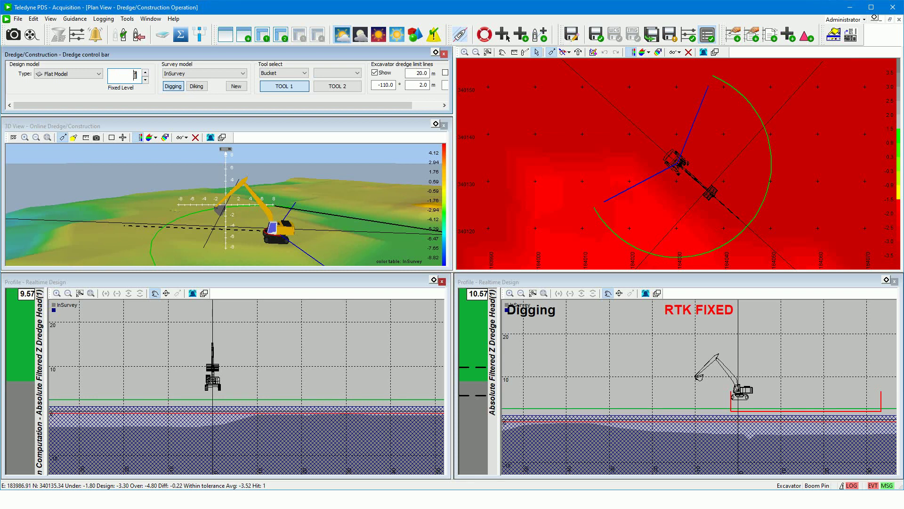
key("Home")
type("-")
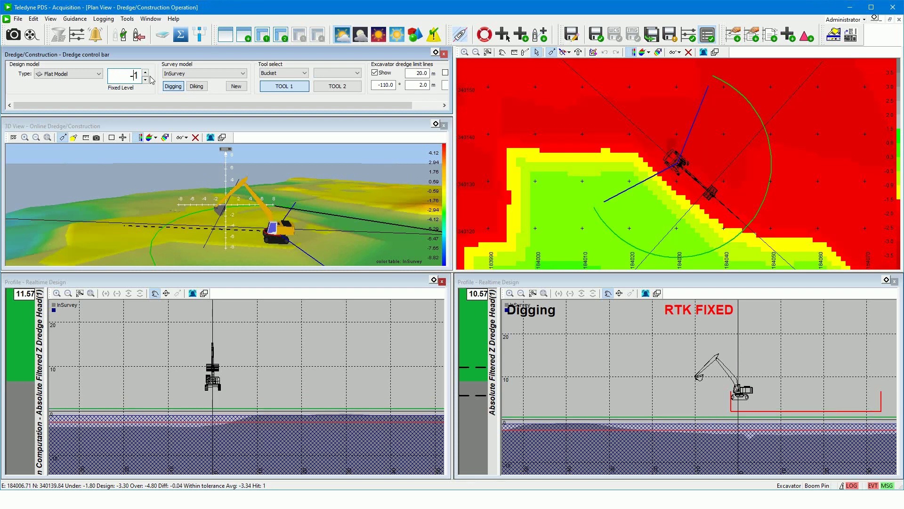
left_click(567, 134)
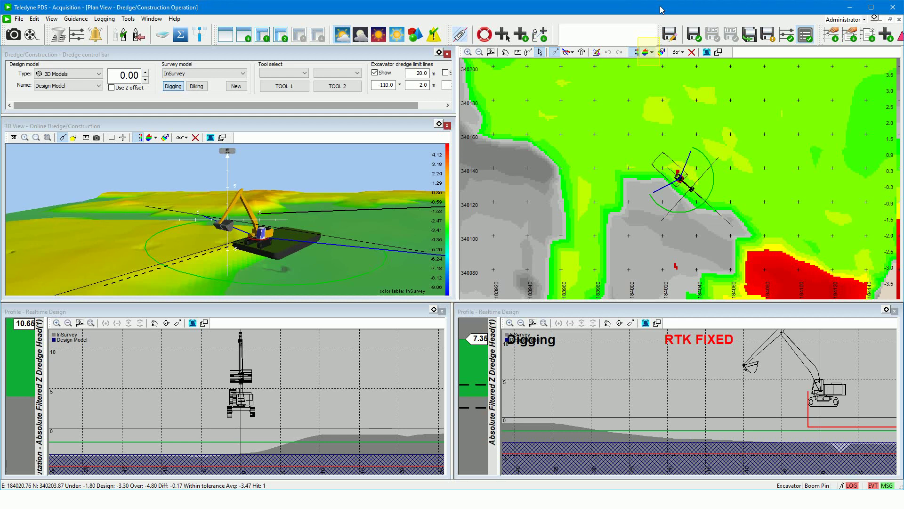
Color the plan view's grid model by Z Differential, using the autocoltab_GridModel1 color table for the difference
left_click(652, 52)
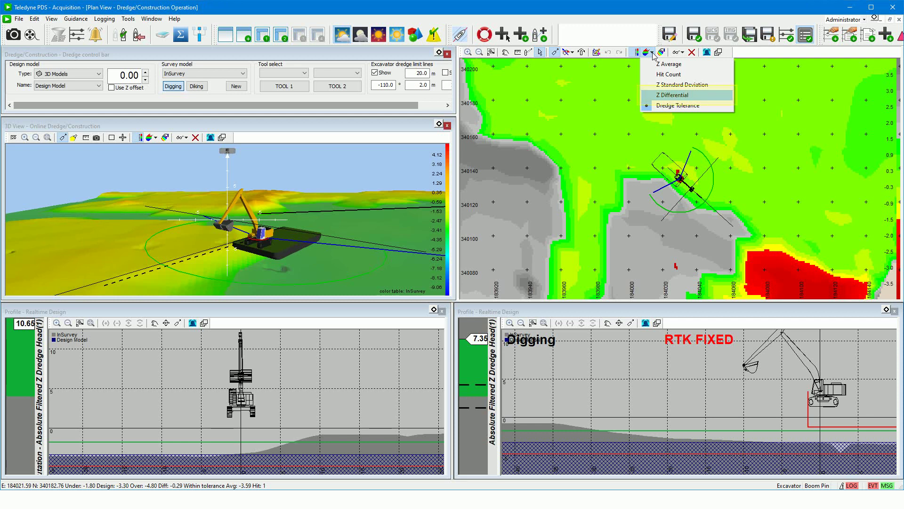
left_click(666, 96)
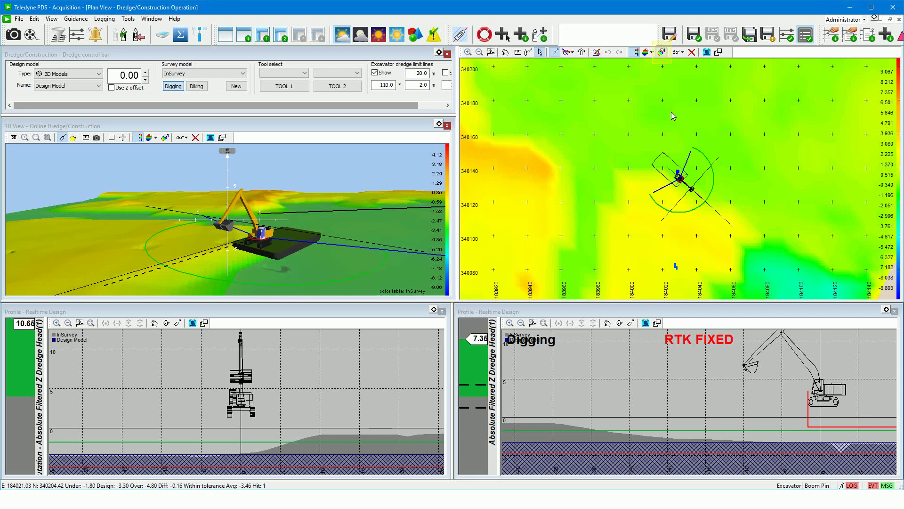
left_click(662, 54)
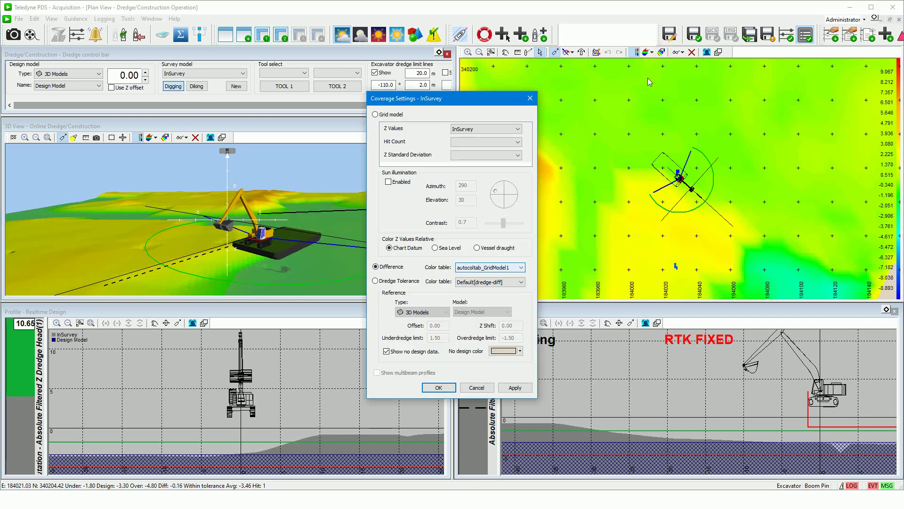
left_click(522, 268)
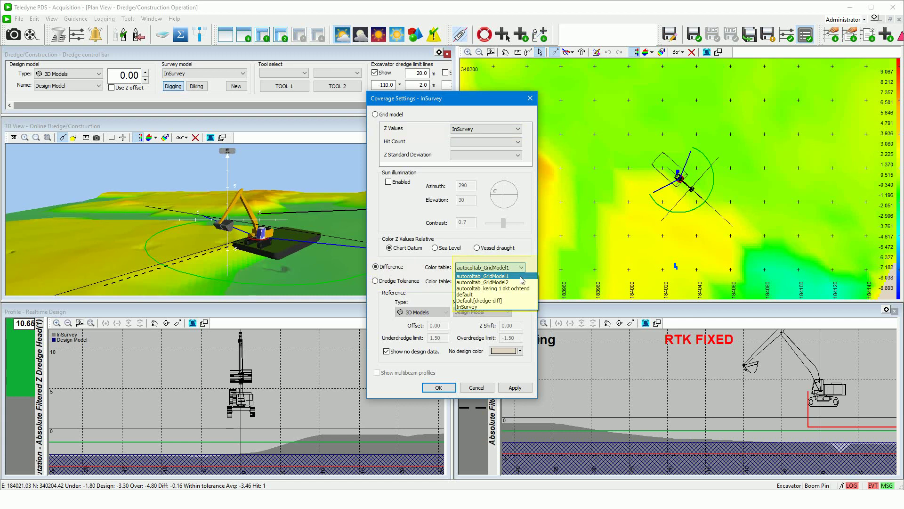
left_click(521, 277)
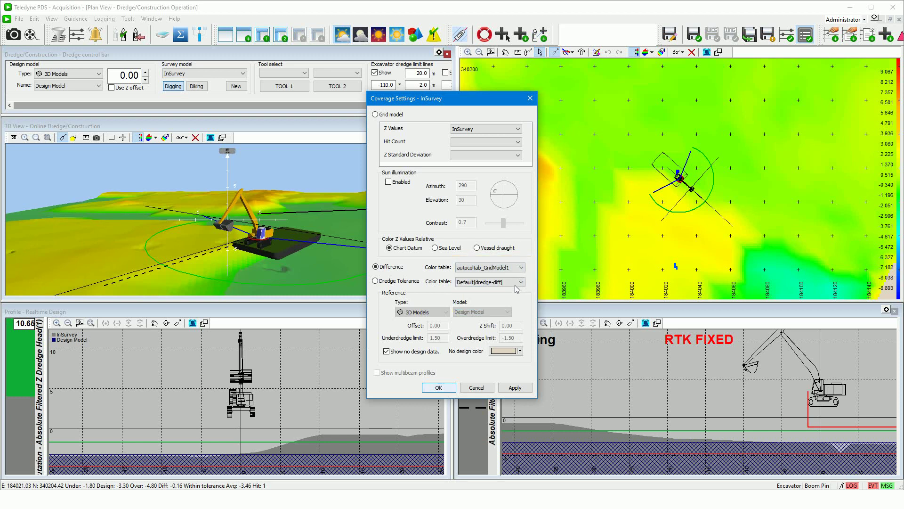
left_click(453, 389)
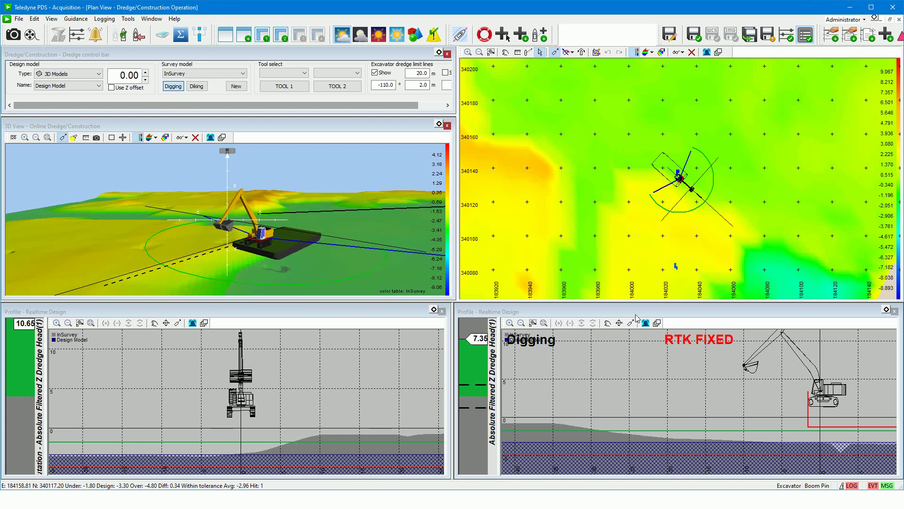
Open the plan view's difference color table for editing and set its generated range to a maximum of 1 and a minimum of -1
double_click(898, 208)
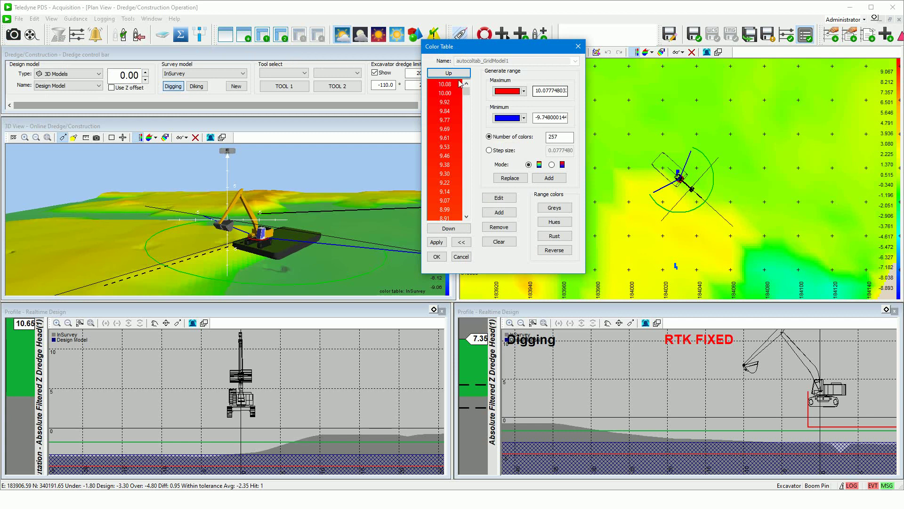
left_click(547, 93)
left_click(541, 117)
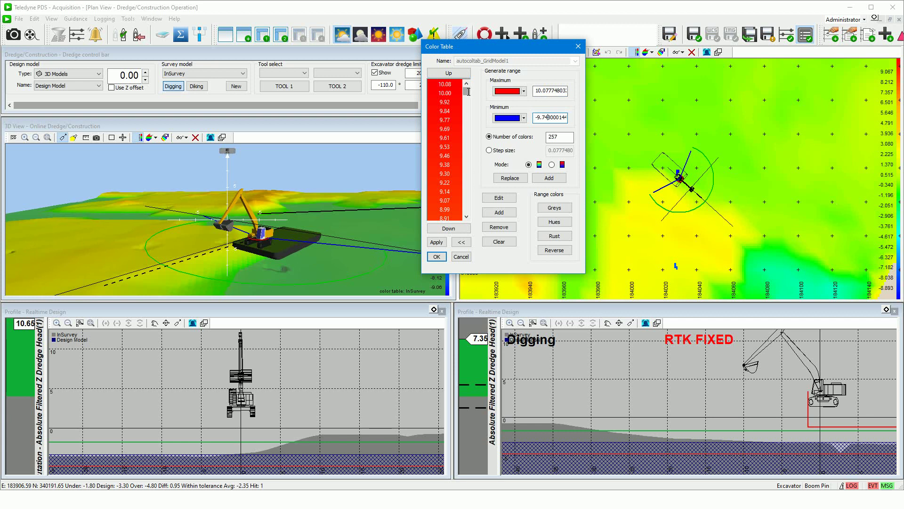
left_click_drag(468, 92, 467, 139)
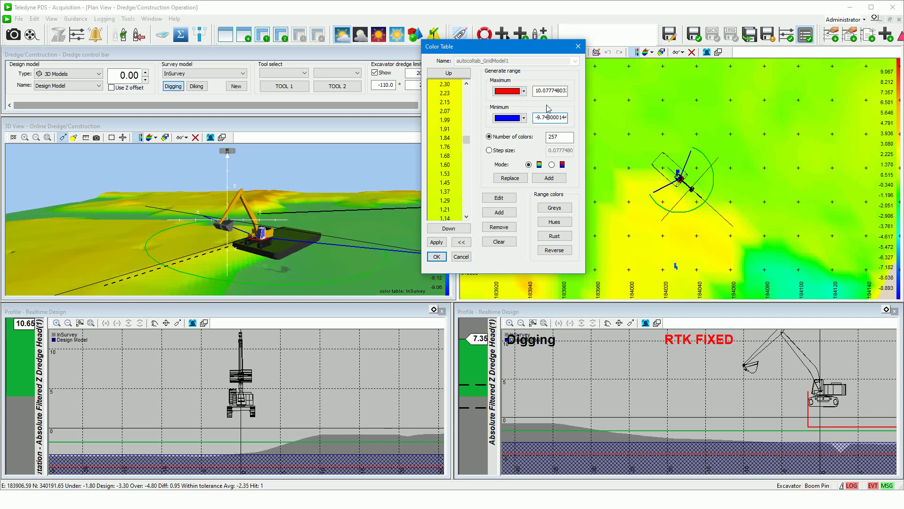
double_click(567, 92)
type("1")
double_click(567, 118)
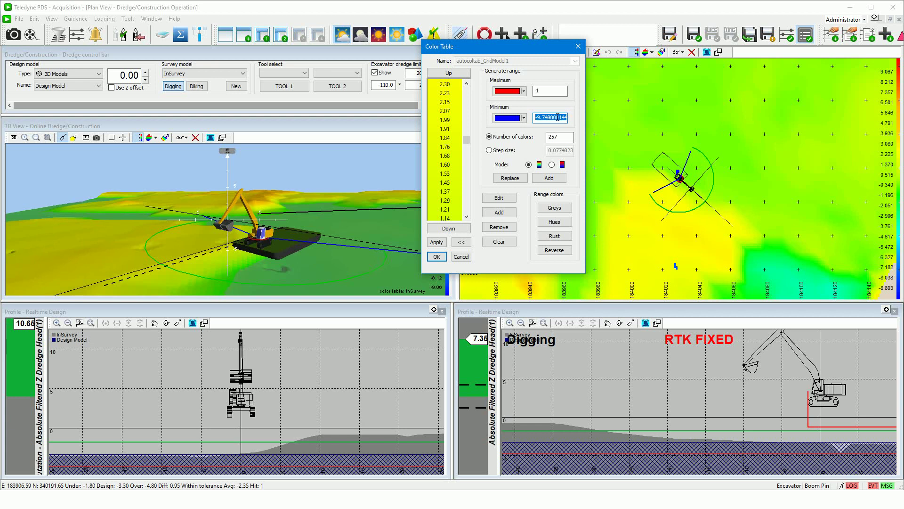
type("-1")
Add the generated range to the color table with a step size of 0.25 and accept the table
left_click(489, 151)
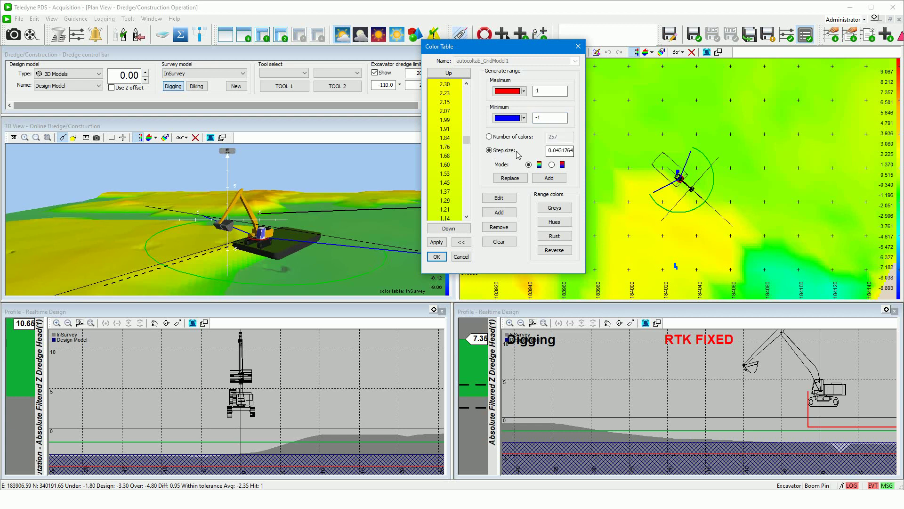
double_click(550, 152)
type("0.25")
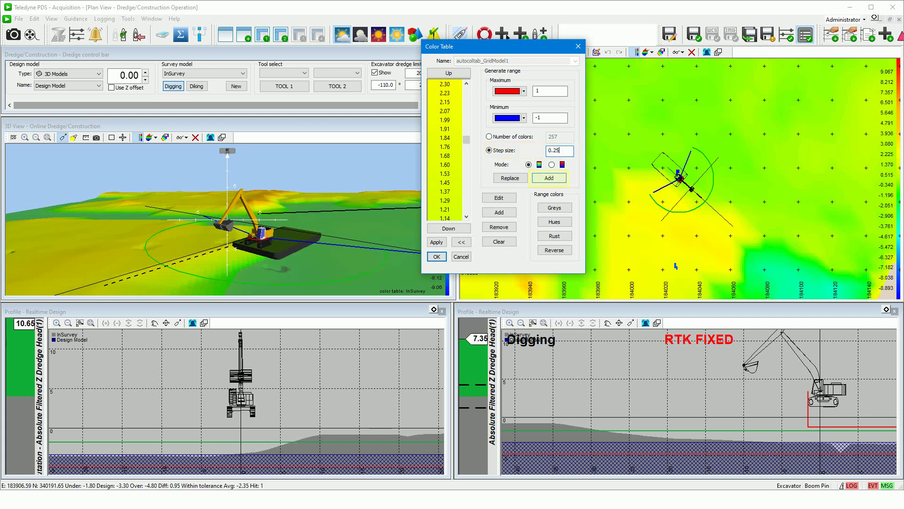
left_click(550, 178)
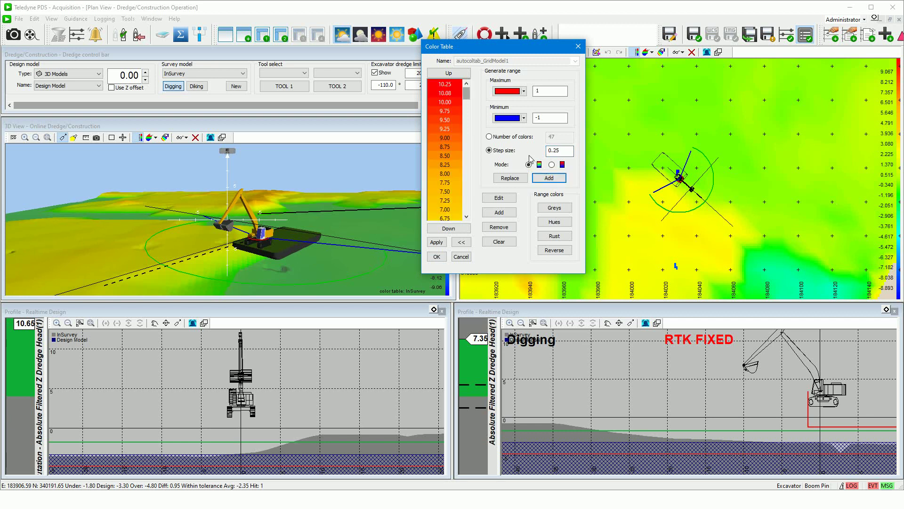
scroll(467, 100, "down", 11)
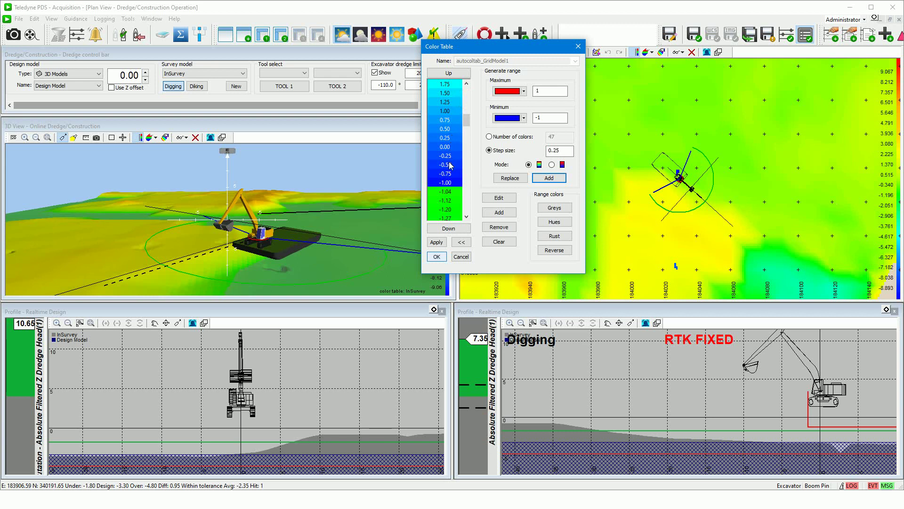
left_click(436, 257)
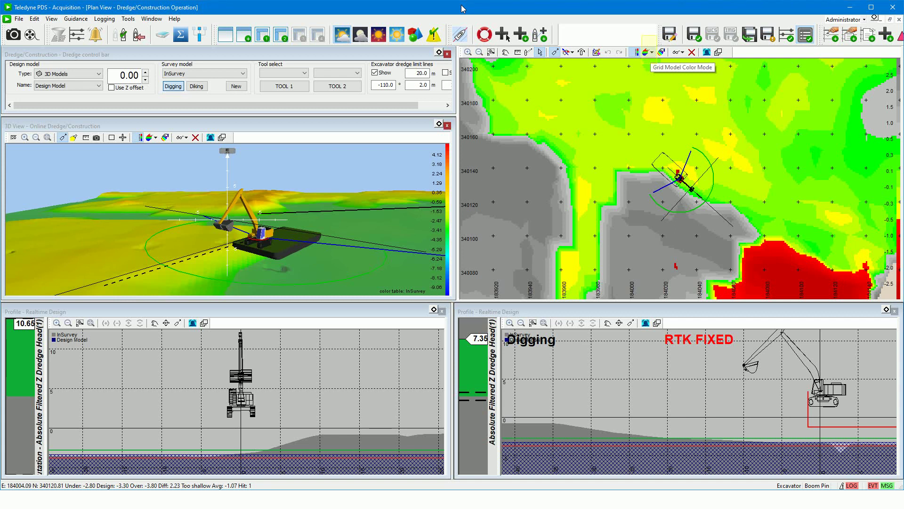
Check the plan view's Dredge Tolerance color mode and examine the colors, color counts and limits in its color table
left_click(652, 53)
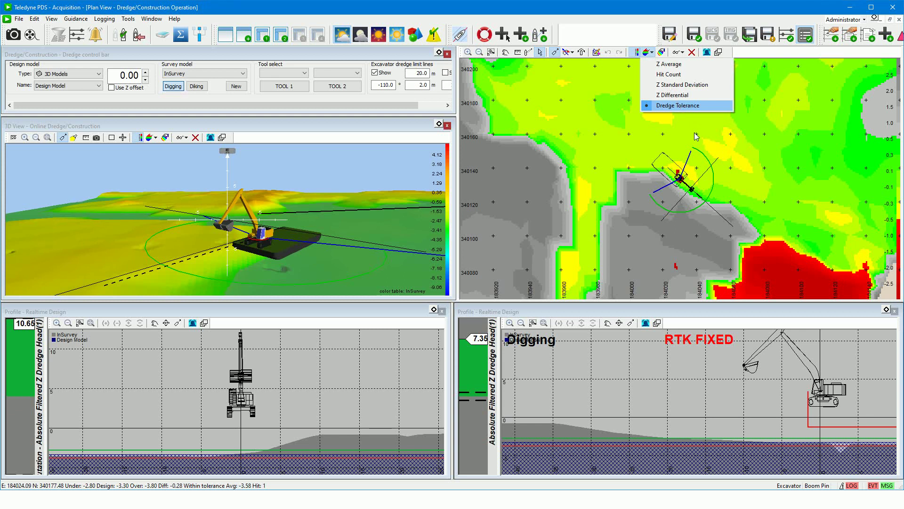
left_click(716, 176)
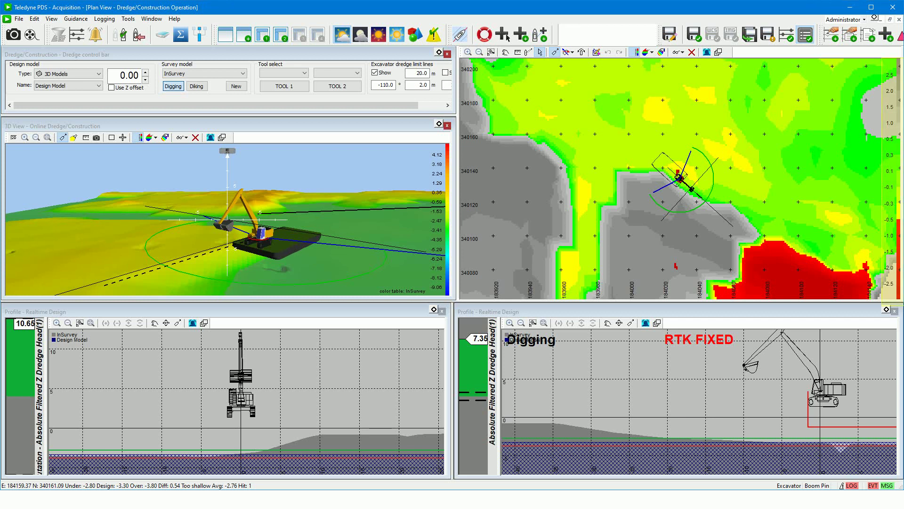
double_click(890, 153)
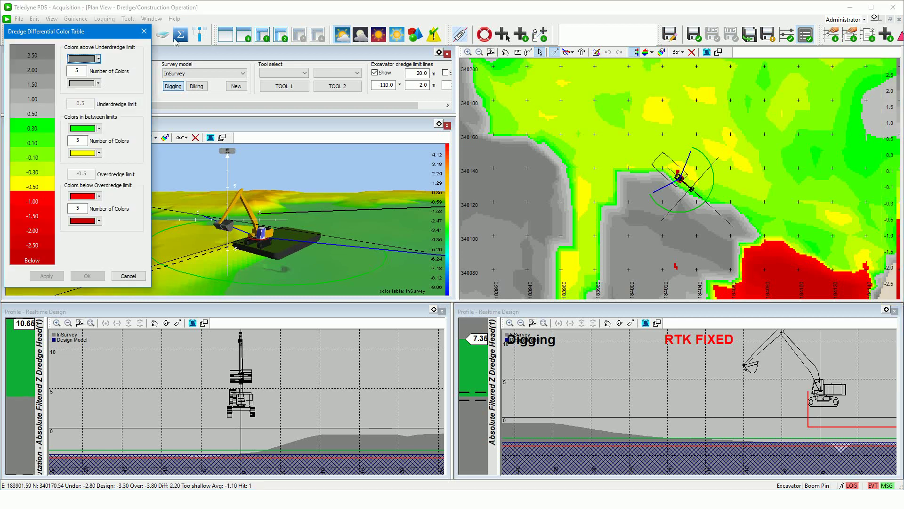
left_click_drag(76, 47, 573, 80)
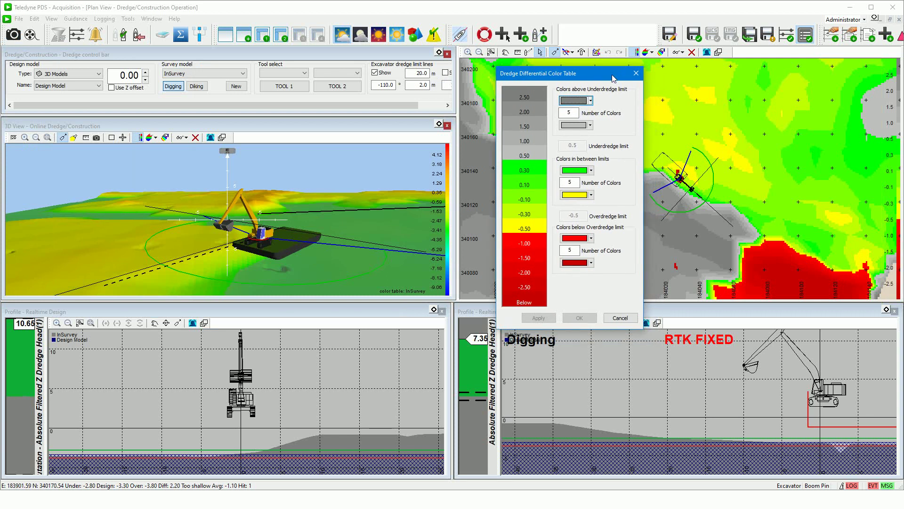
left_click(591, 101)
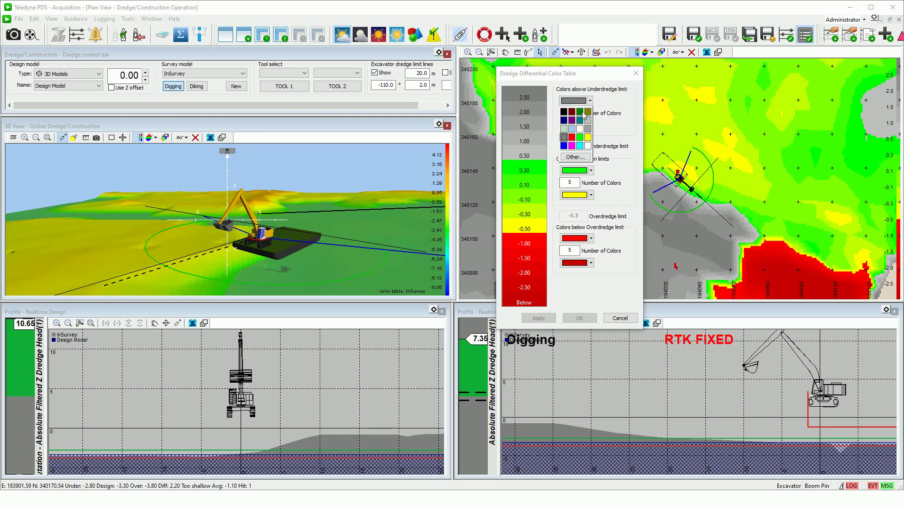
left_click(564, 136)
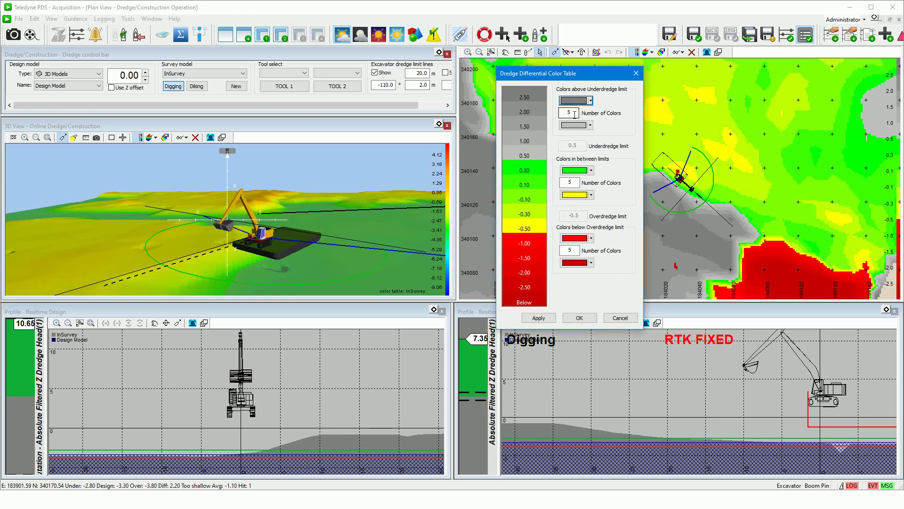
left_click(575, 114)
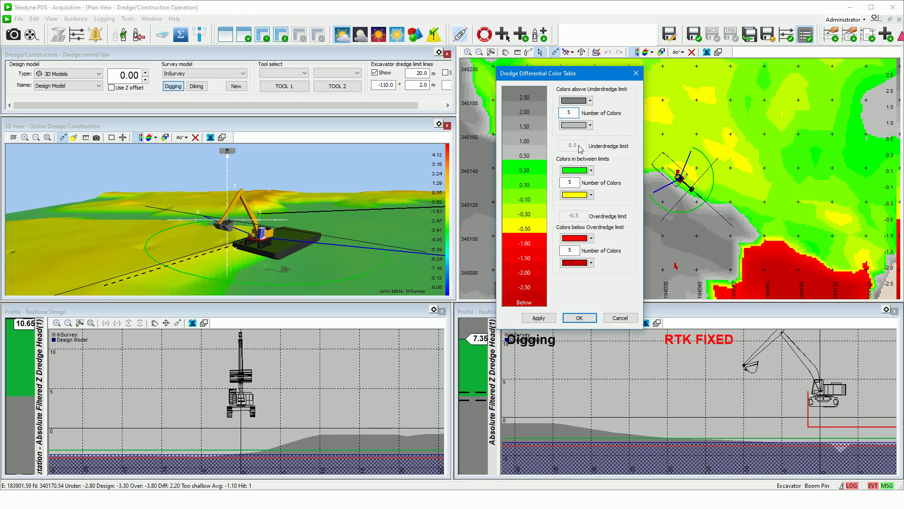
Open the excavator's guidance settings and set the design model's underdredge limit to 1.5
key("alt+g")
left_click(83, 21)
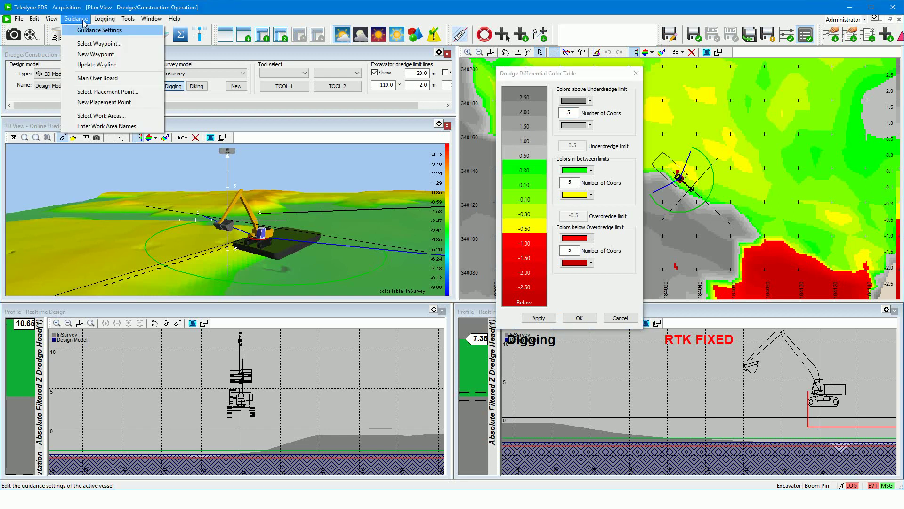
left_click(96, 31)
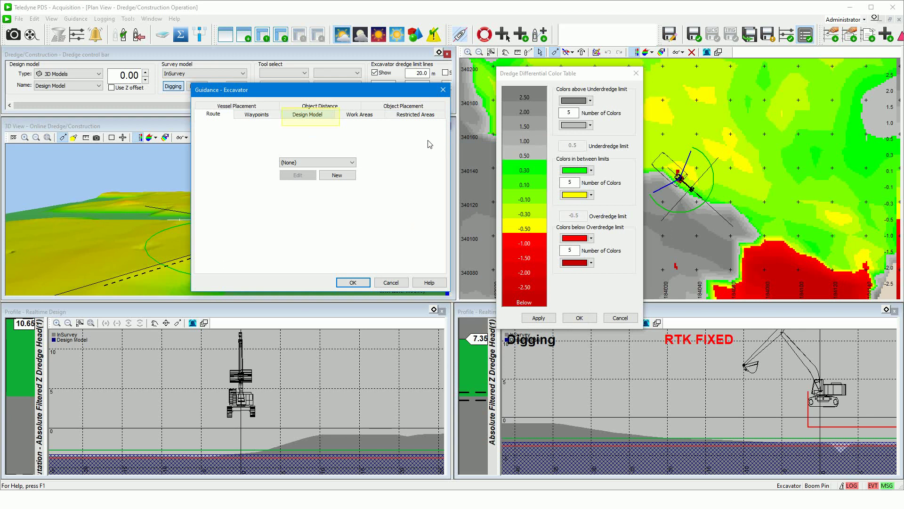
left_click(325, 116)
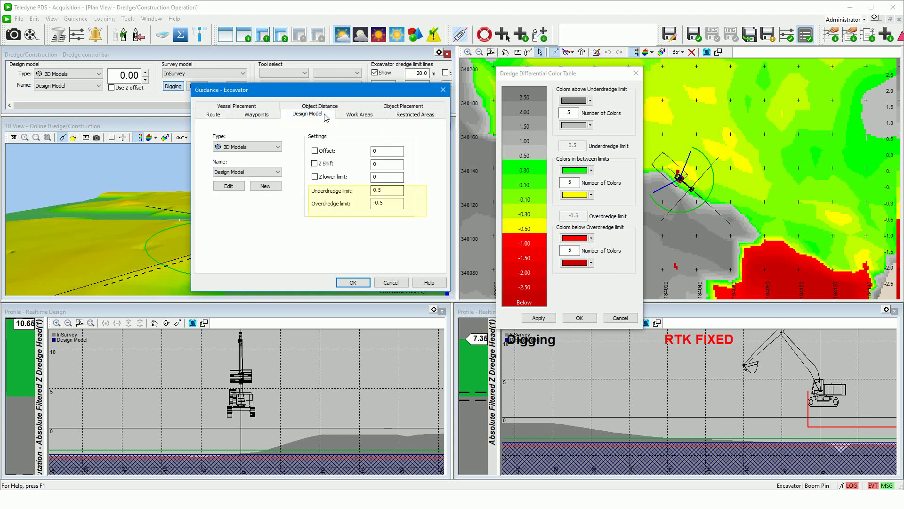
left_click(388, 191)
key("Home")
key("Delete")
type("1")
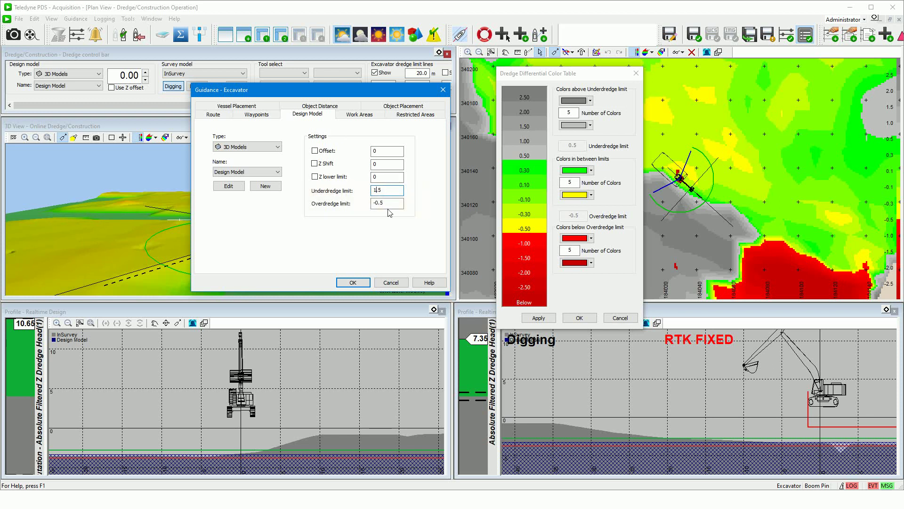
Set the design model's overdredge limit to -1.5 and accept the guidance settings
left_click(379, 204)
key("BackSpace")
type("1")
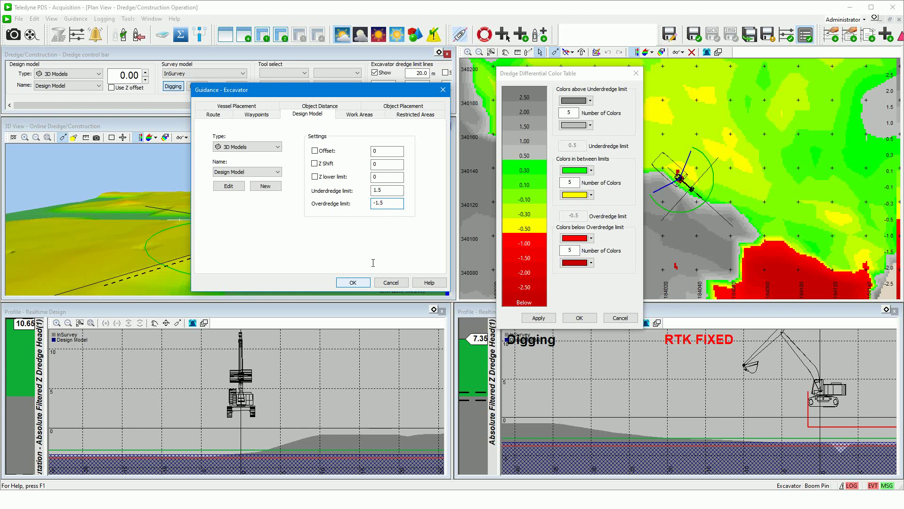
left_click(366, 281)
Reopen the plan view's dredge differential color table to check its underdredge and overdredge limits, and close it without changes
left_click(635, 74)
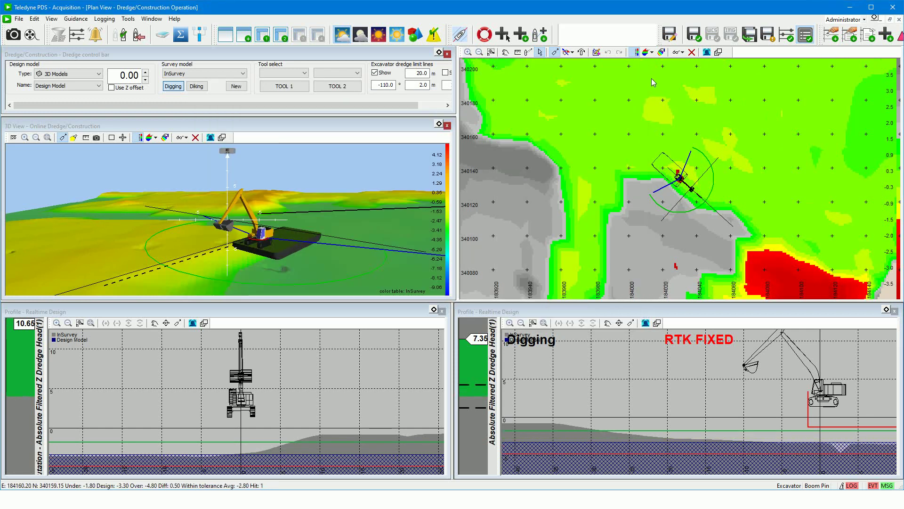
double_click(890, 137)
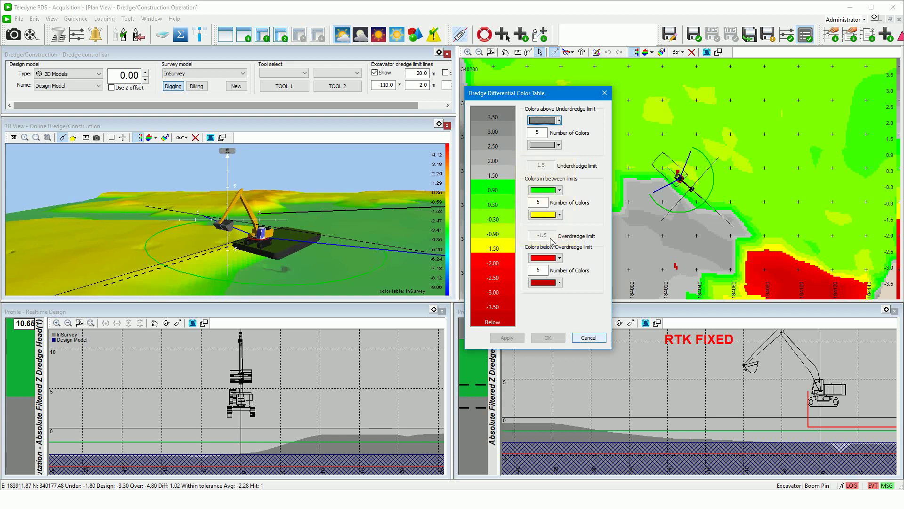
left_click(589, 338)
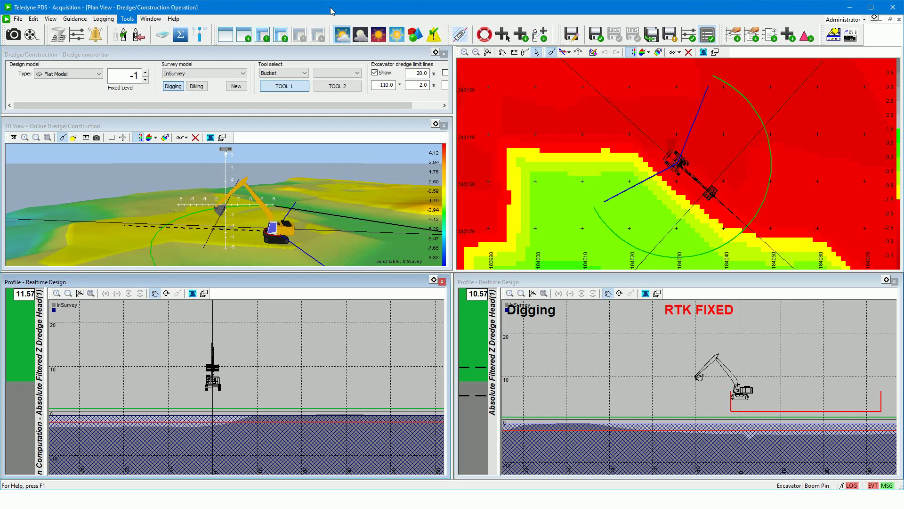
Open the Dredge Logging Settings of the active vessel's tools settings
left_click(133, 24)
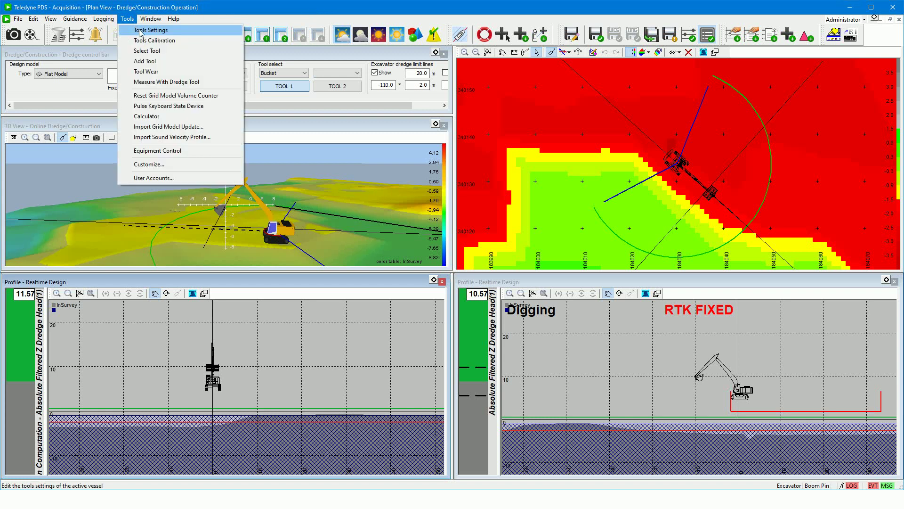
left_click(142, 31)
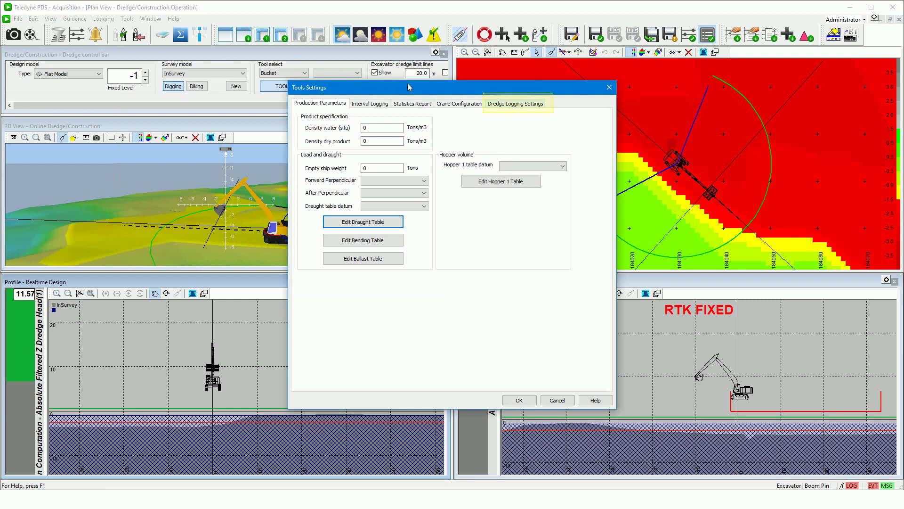
left_click(517, 104)
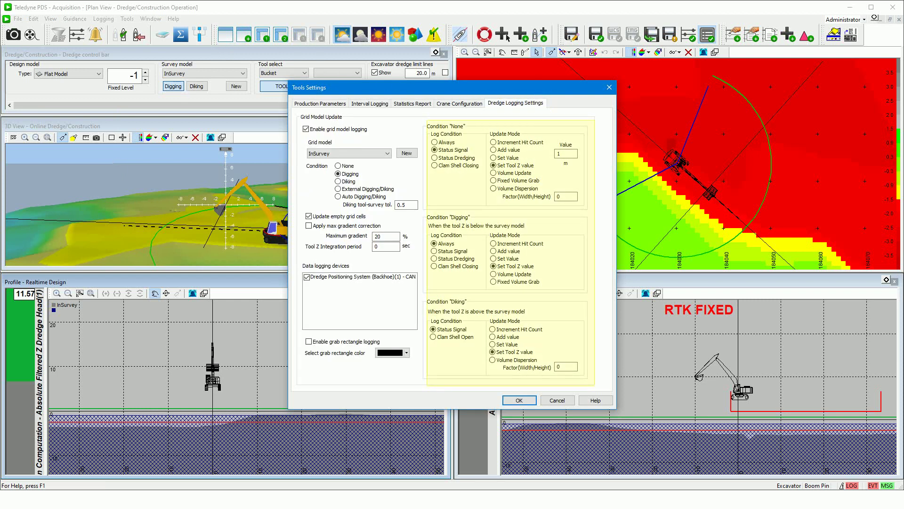